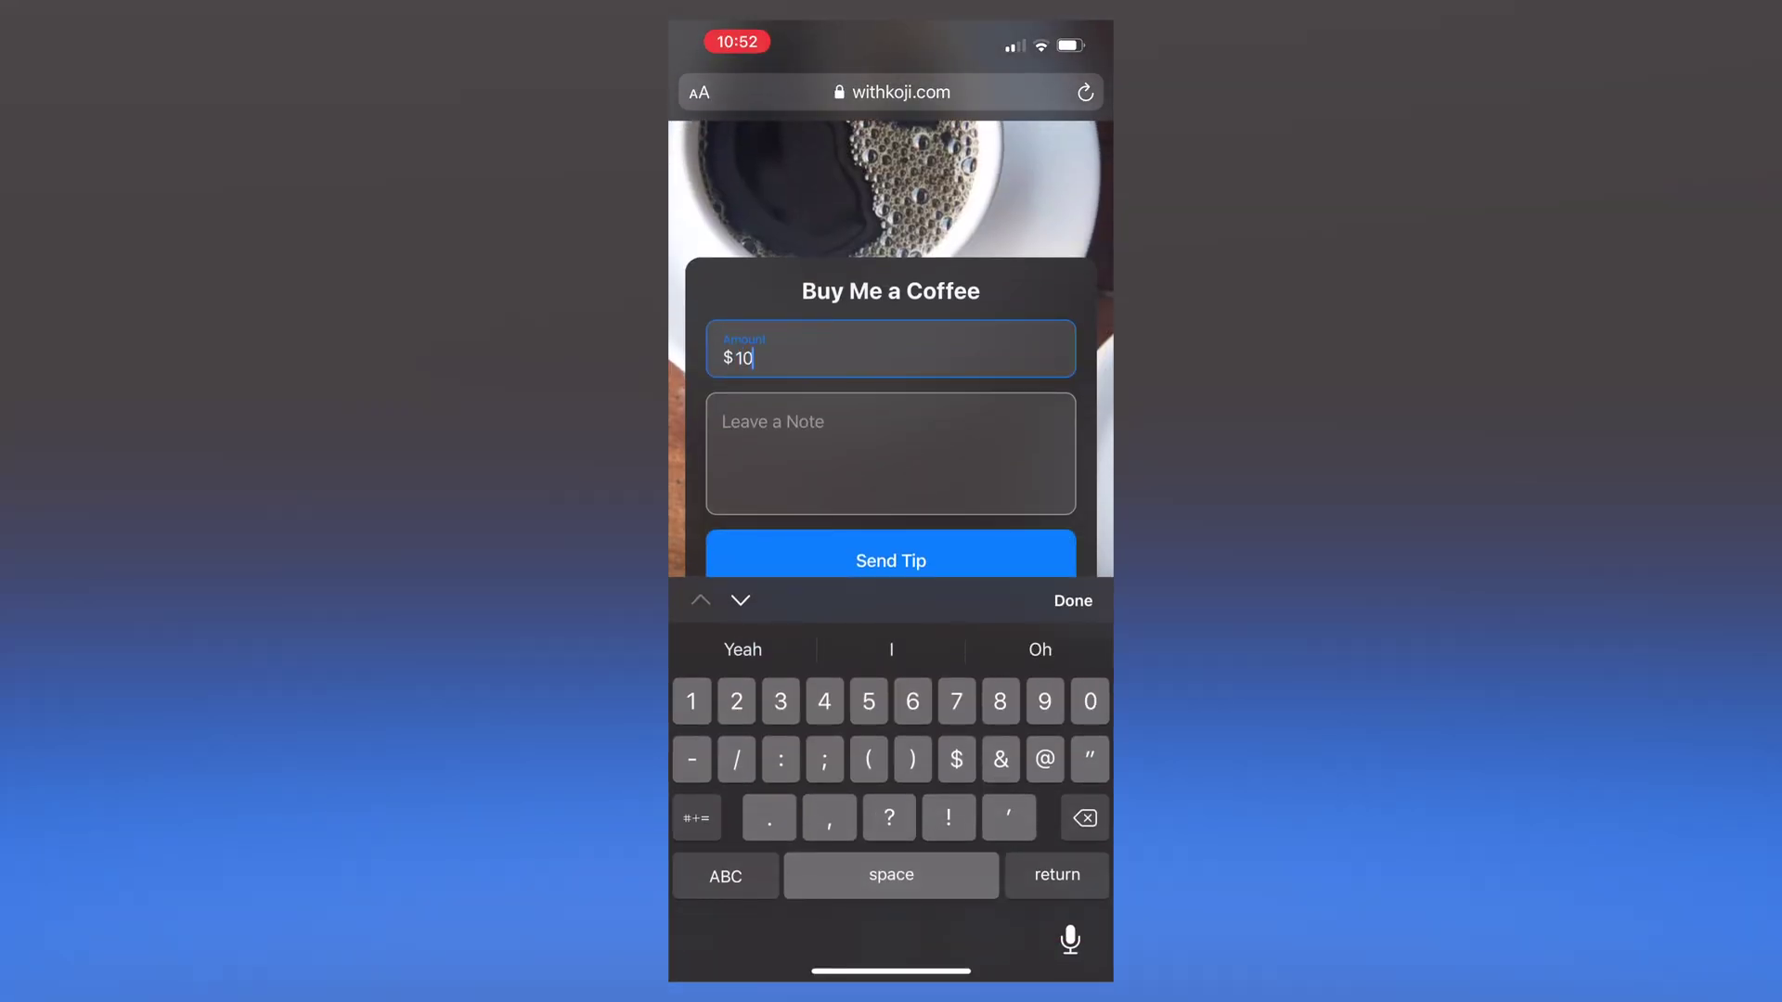
# Step: Request an 'ABC song' video, start the $2.00 photo unlock, and race as 'Cray'
pyautogui.click(891, 453)
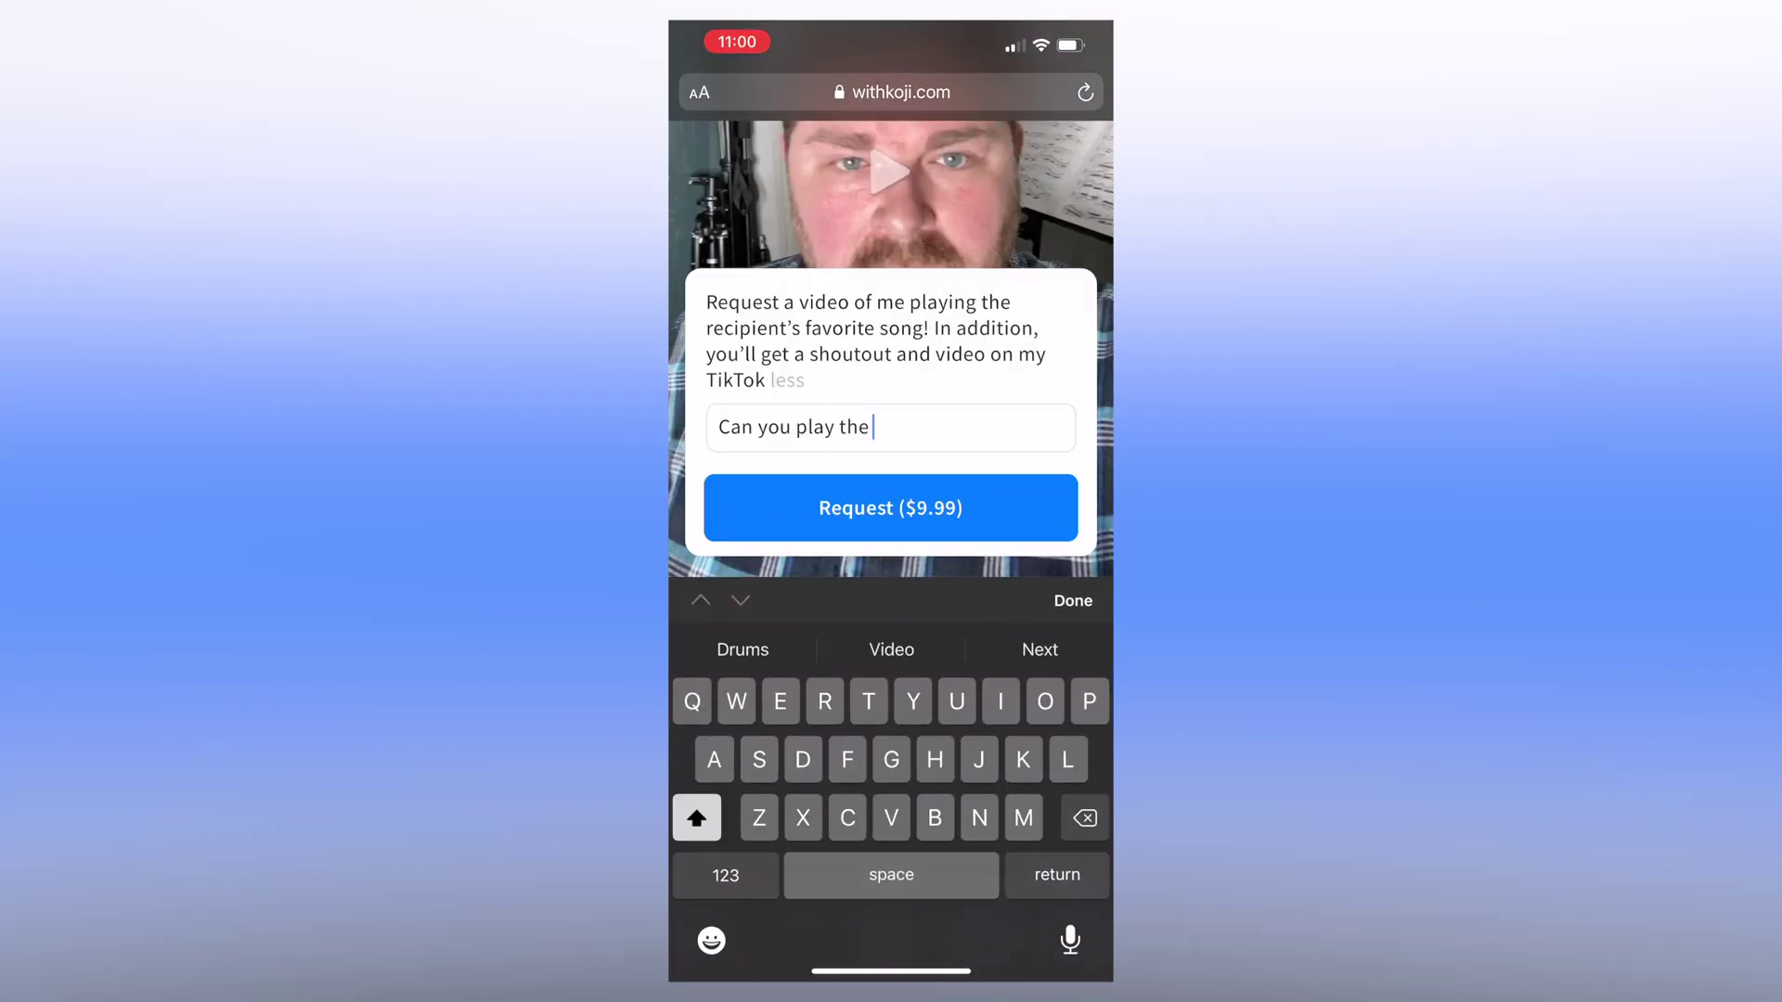
pyautogui.write('ABC so')
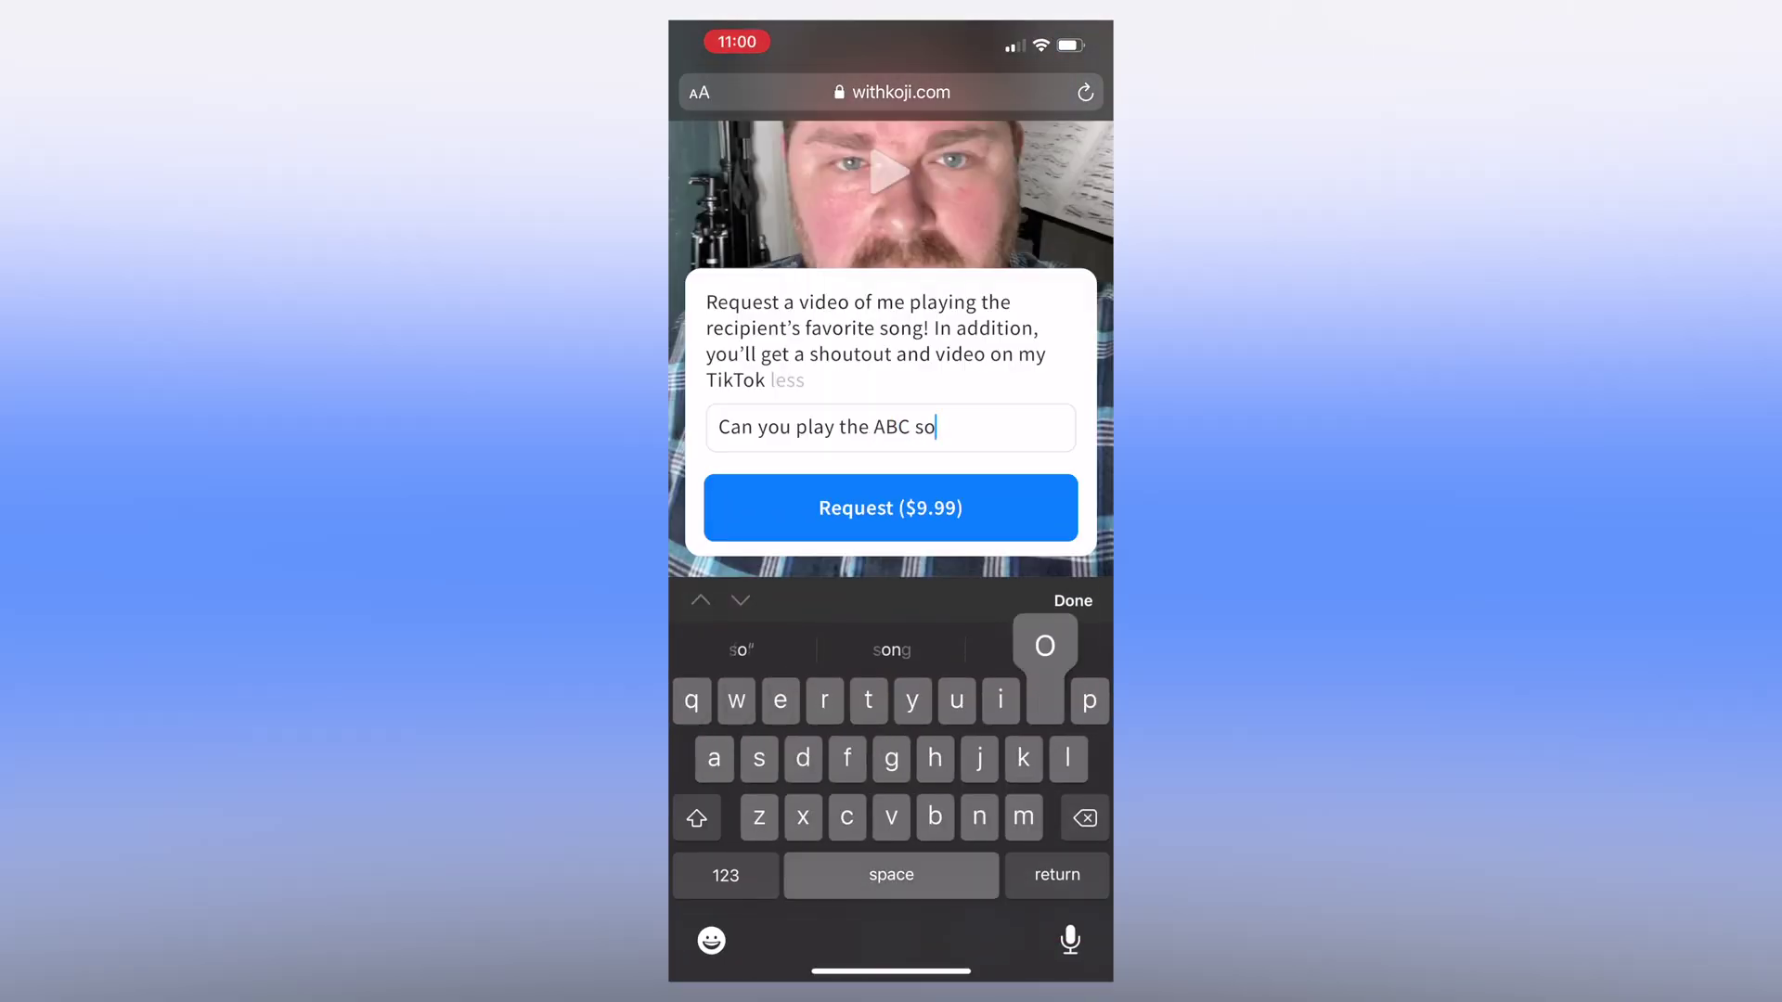
pyautogui.write('ng')
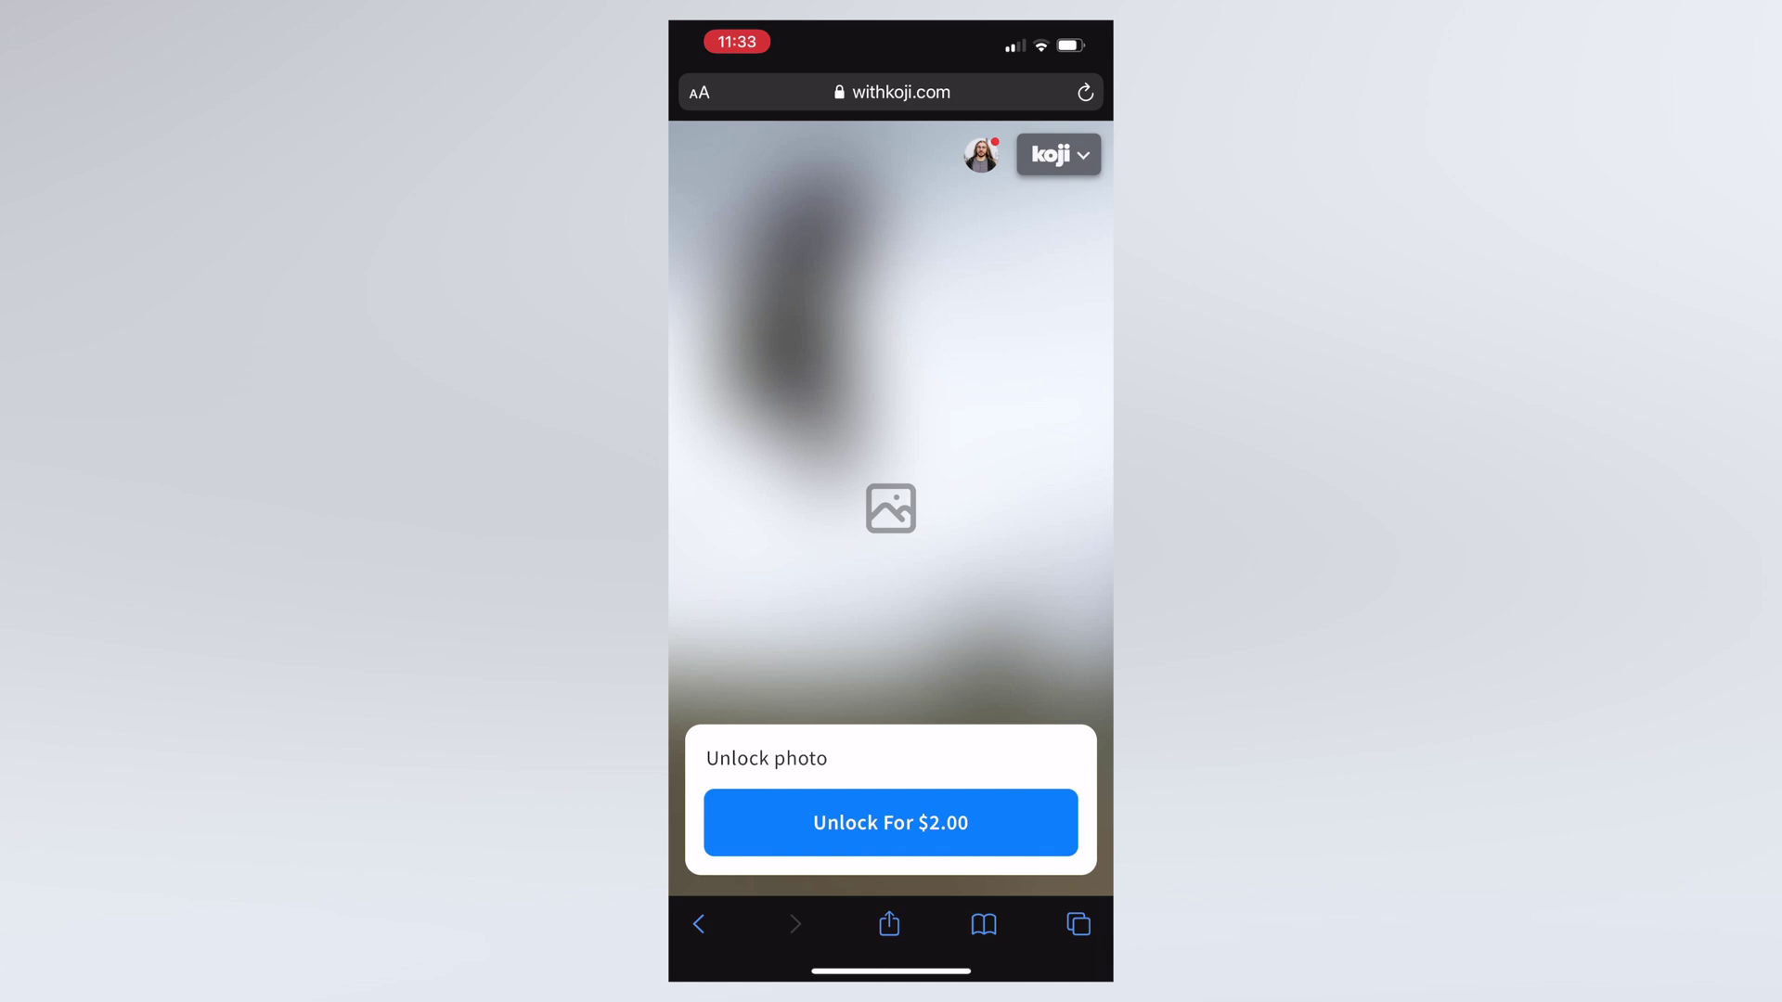
pyautogui.click(891, 822)
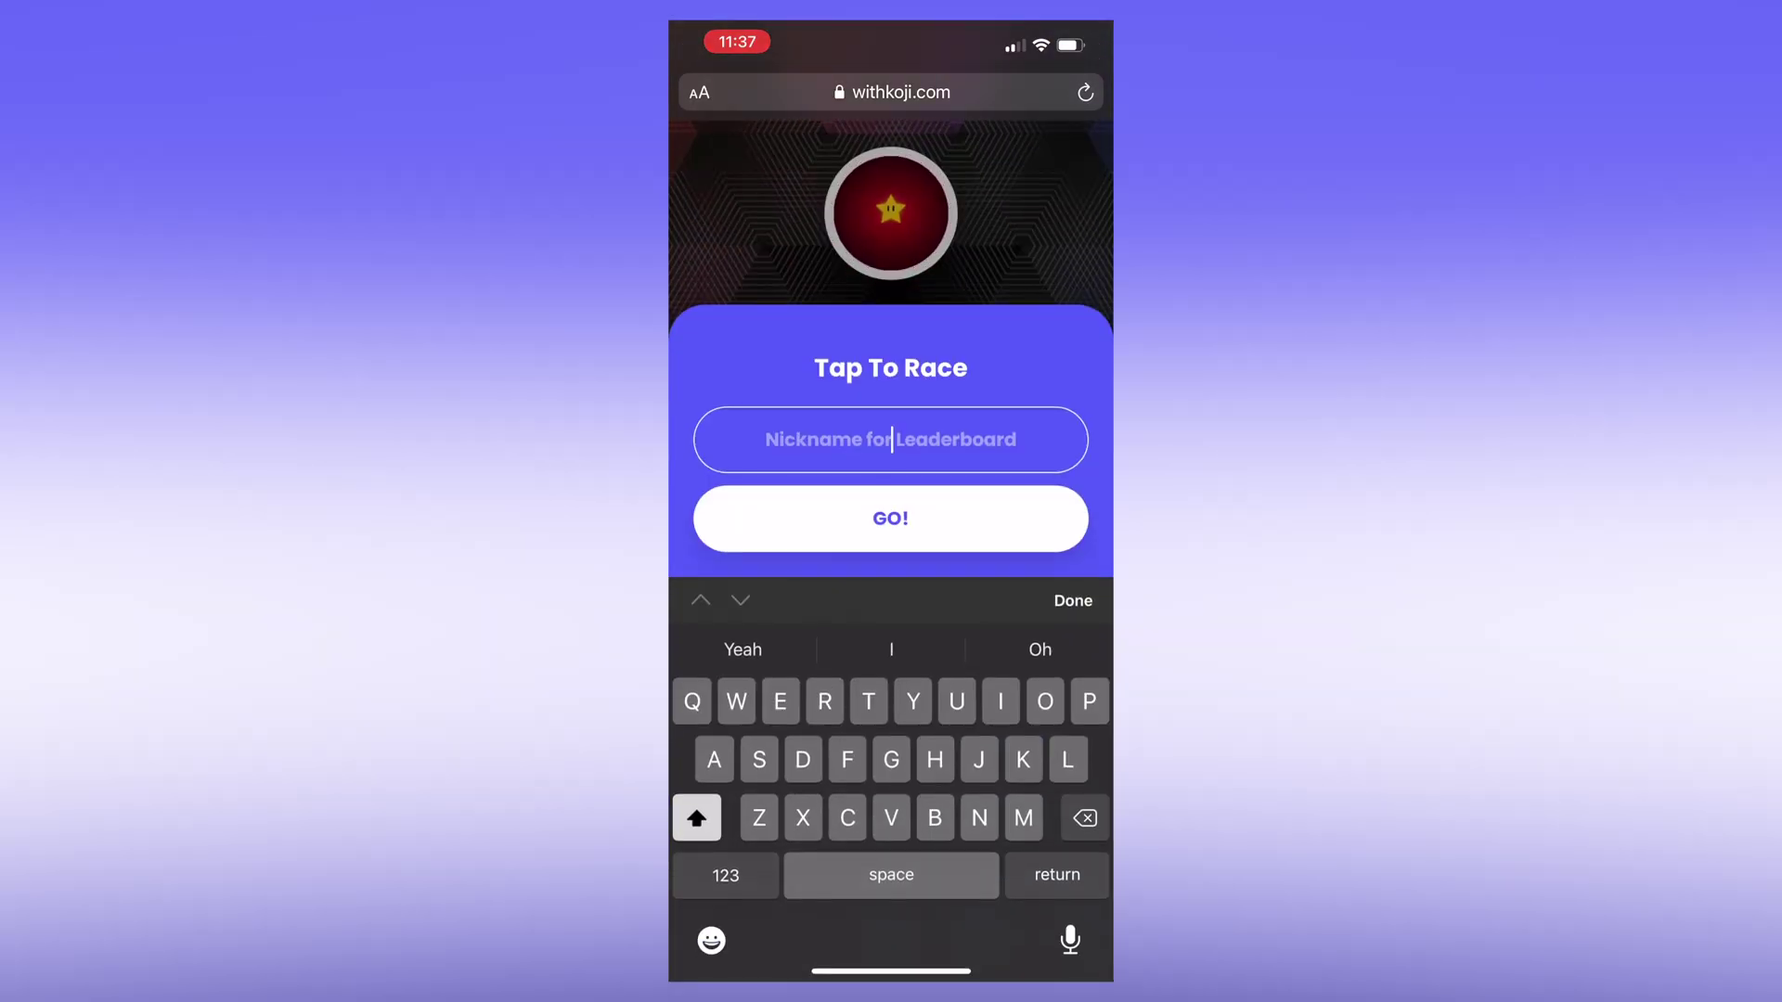
pyautogui.write('Craylor')
pyautogui.press('Return')
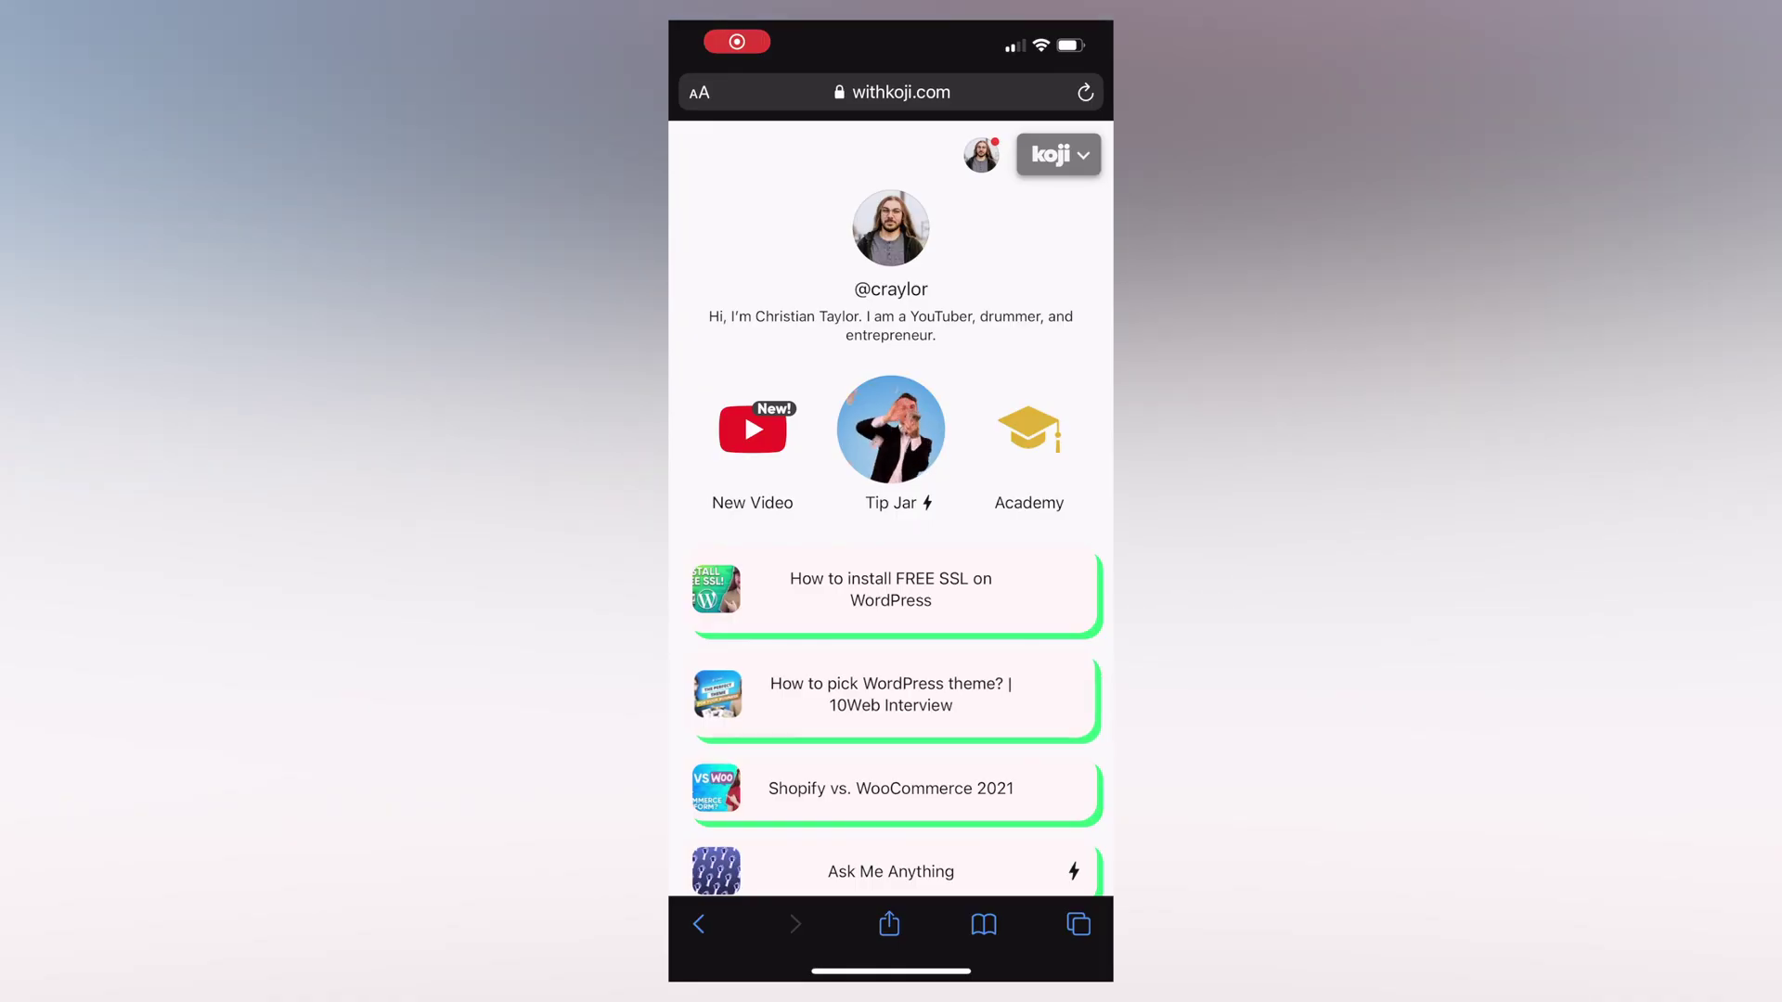
# Step: Scroll through the profile and view the background colour options
pyautogui.scroll(-3, 891, 501)
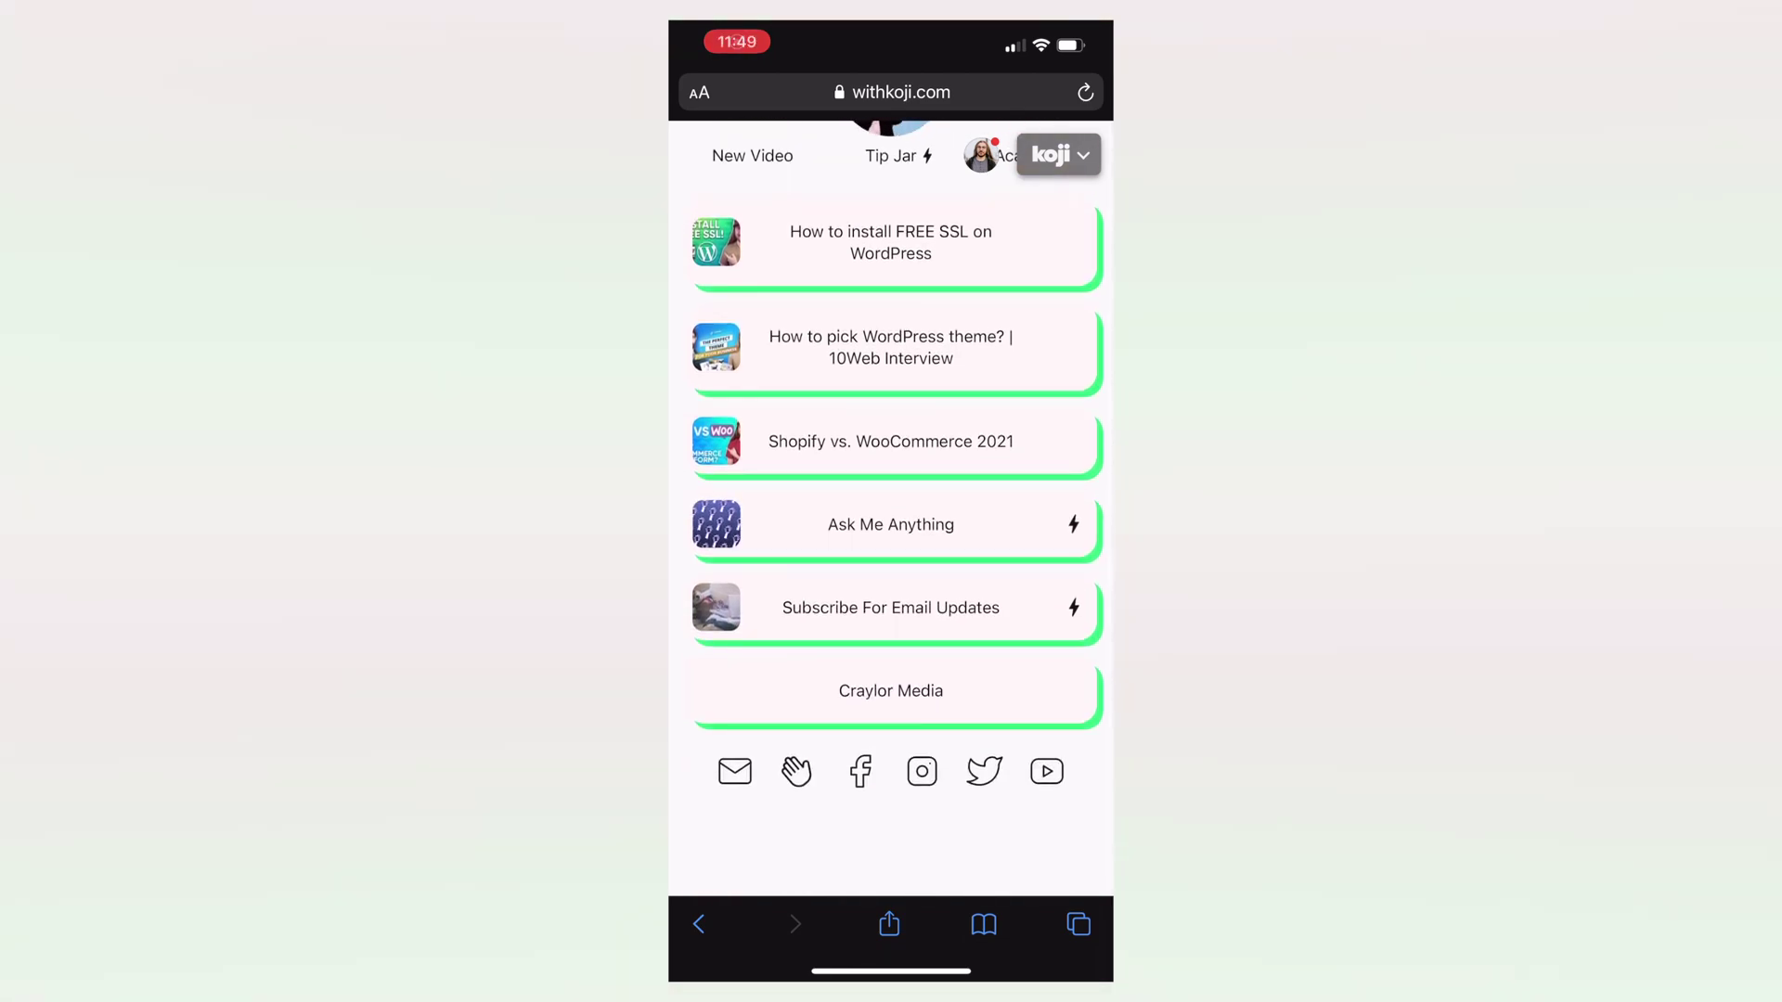
pyautogui.scroll(3, 891, 501)
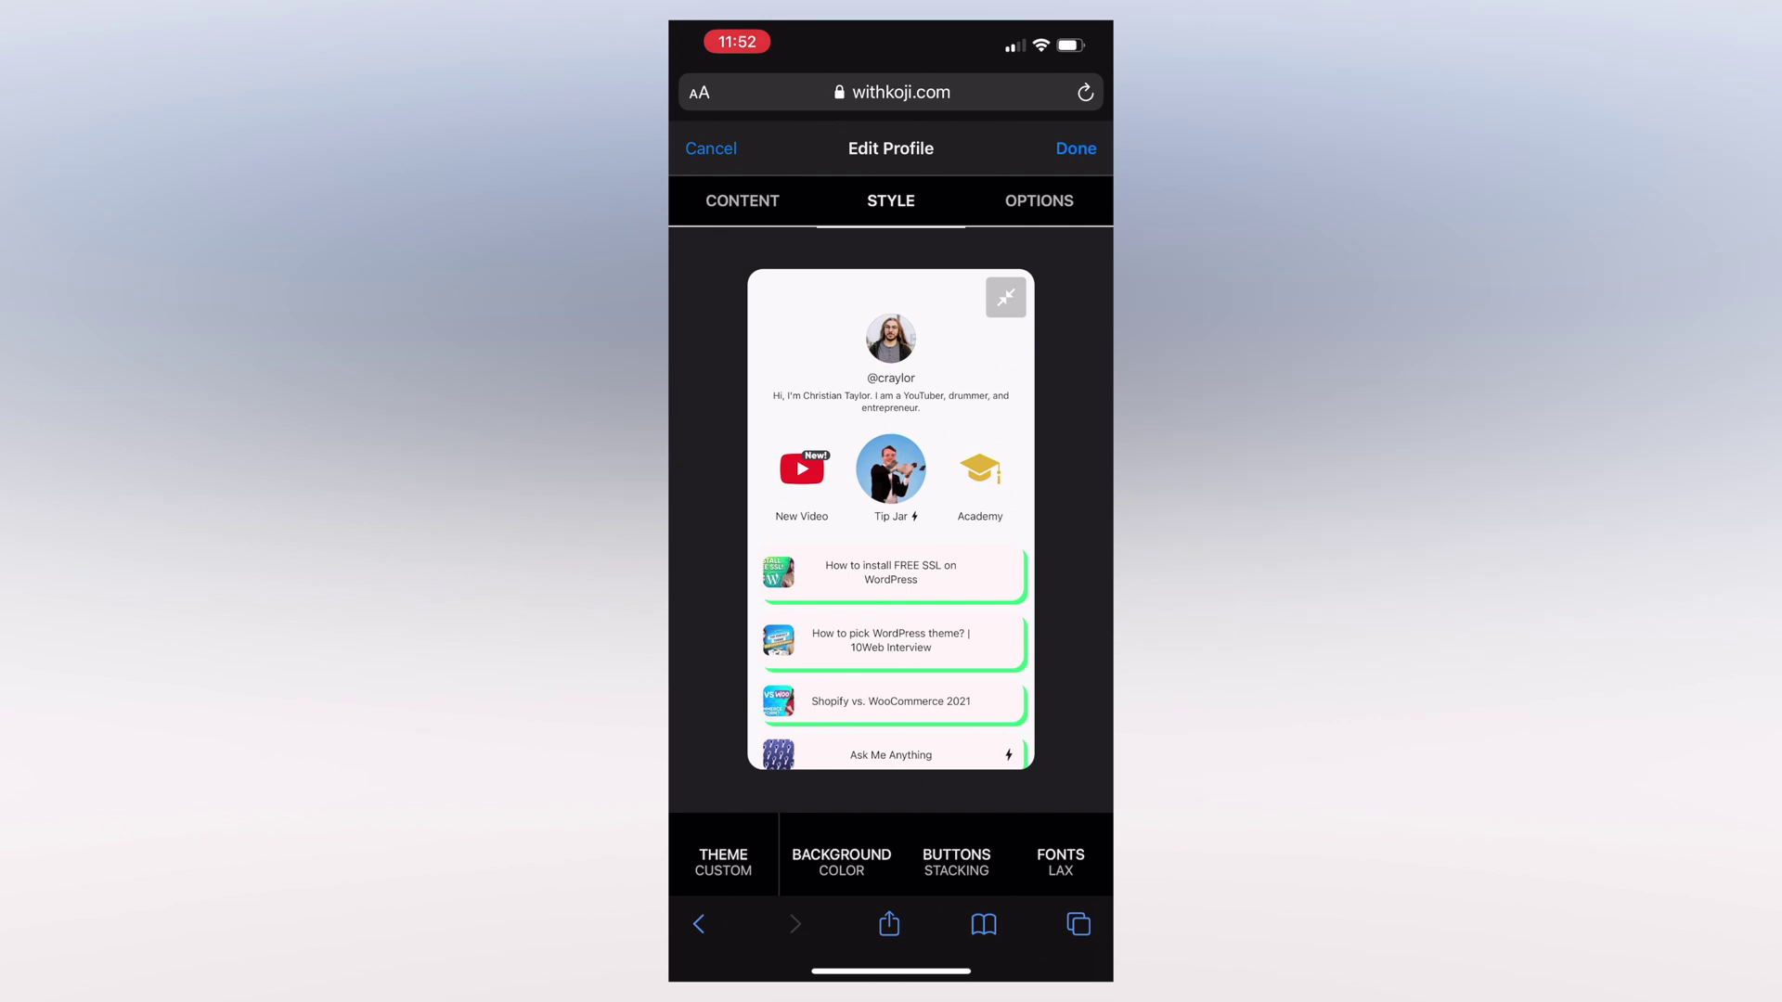
pyautogui.click(841, 861)
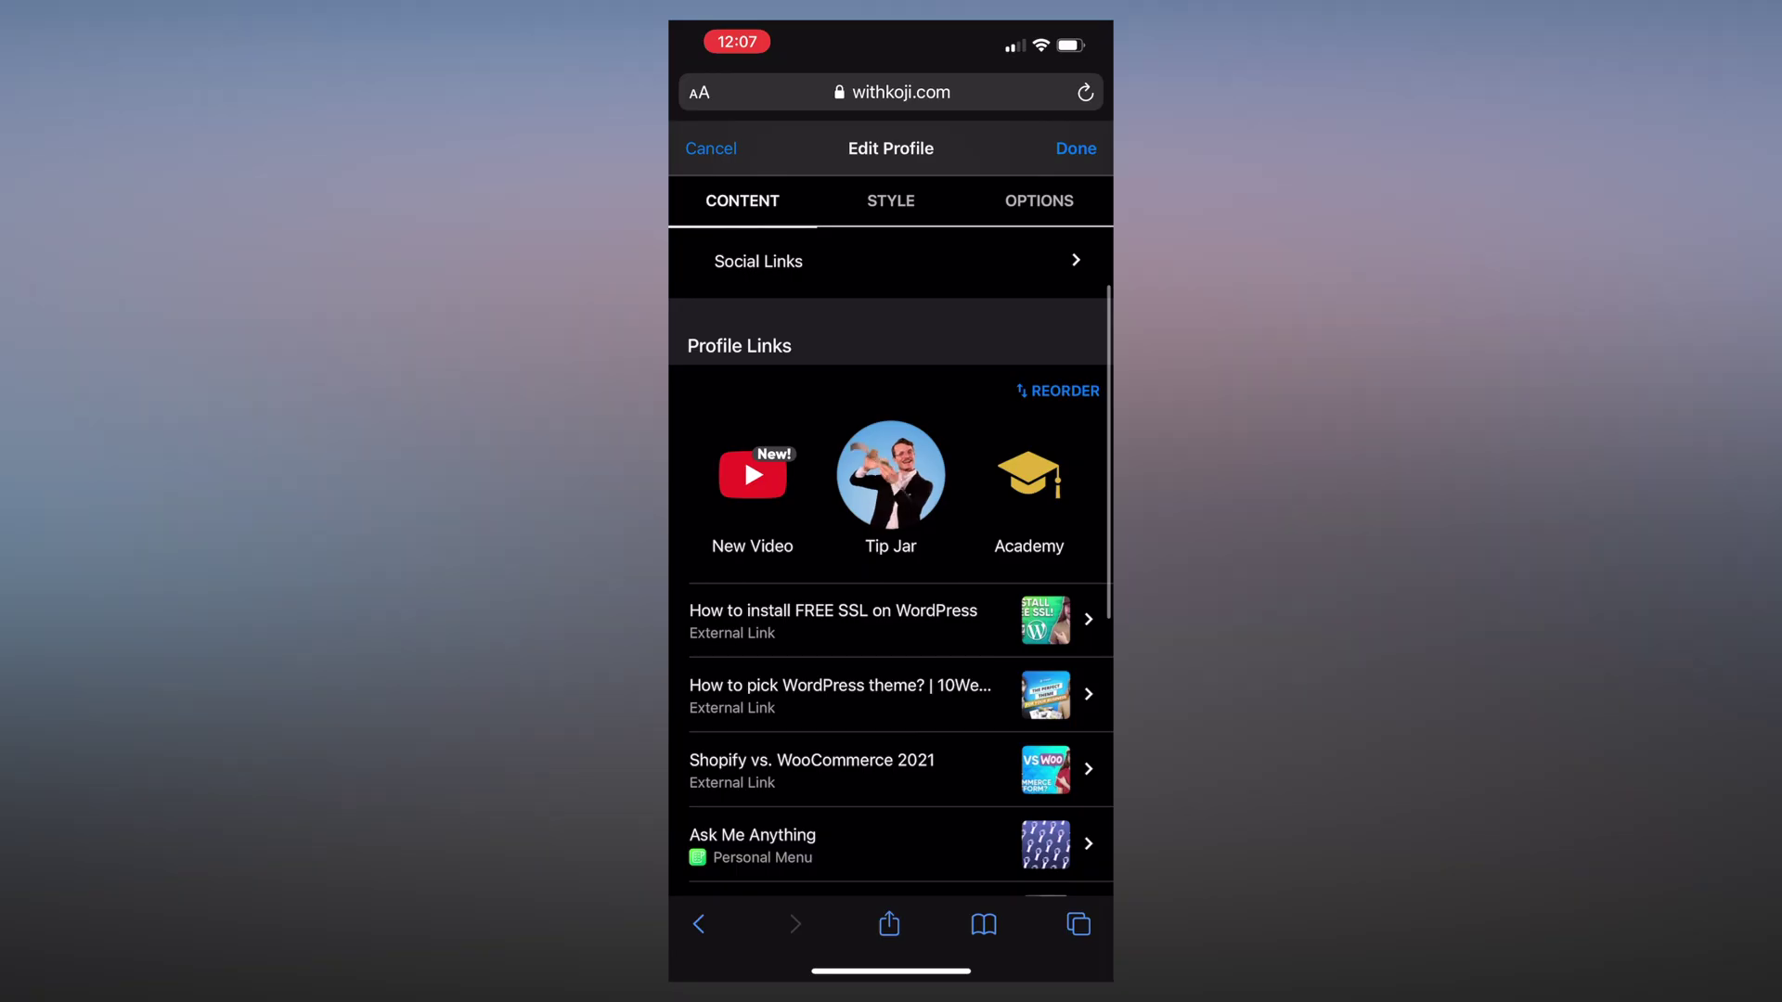
# Step: Drag the 'How to pick WordPress theme?' row below 'Shopify vs. WooCommerce 2021'
pyautogui.scroll(-2, 891, 557)
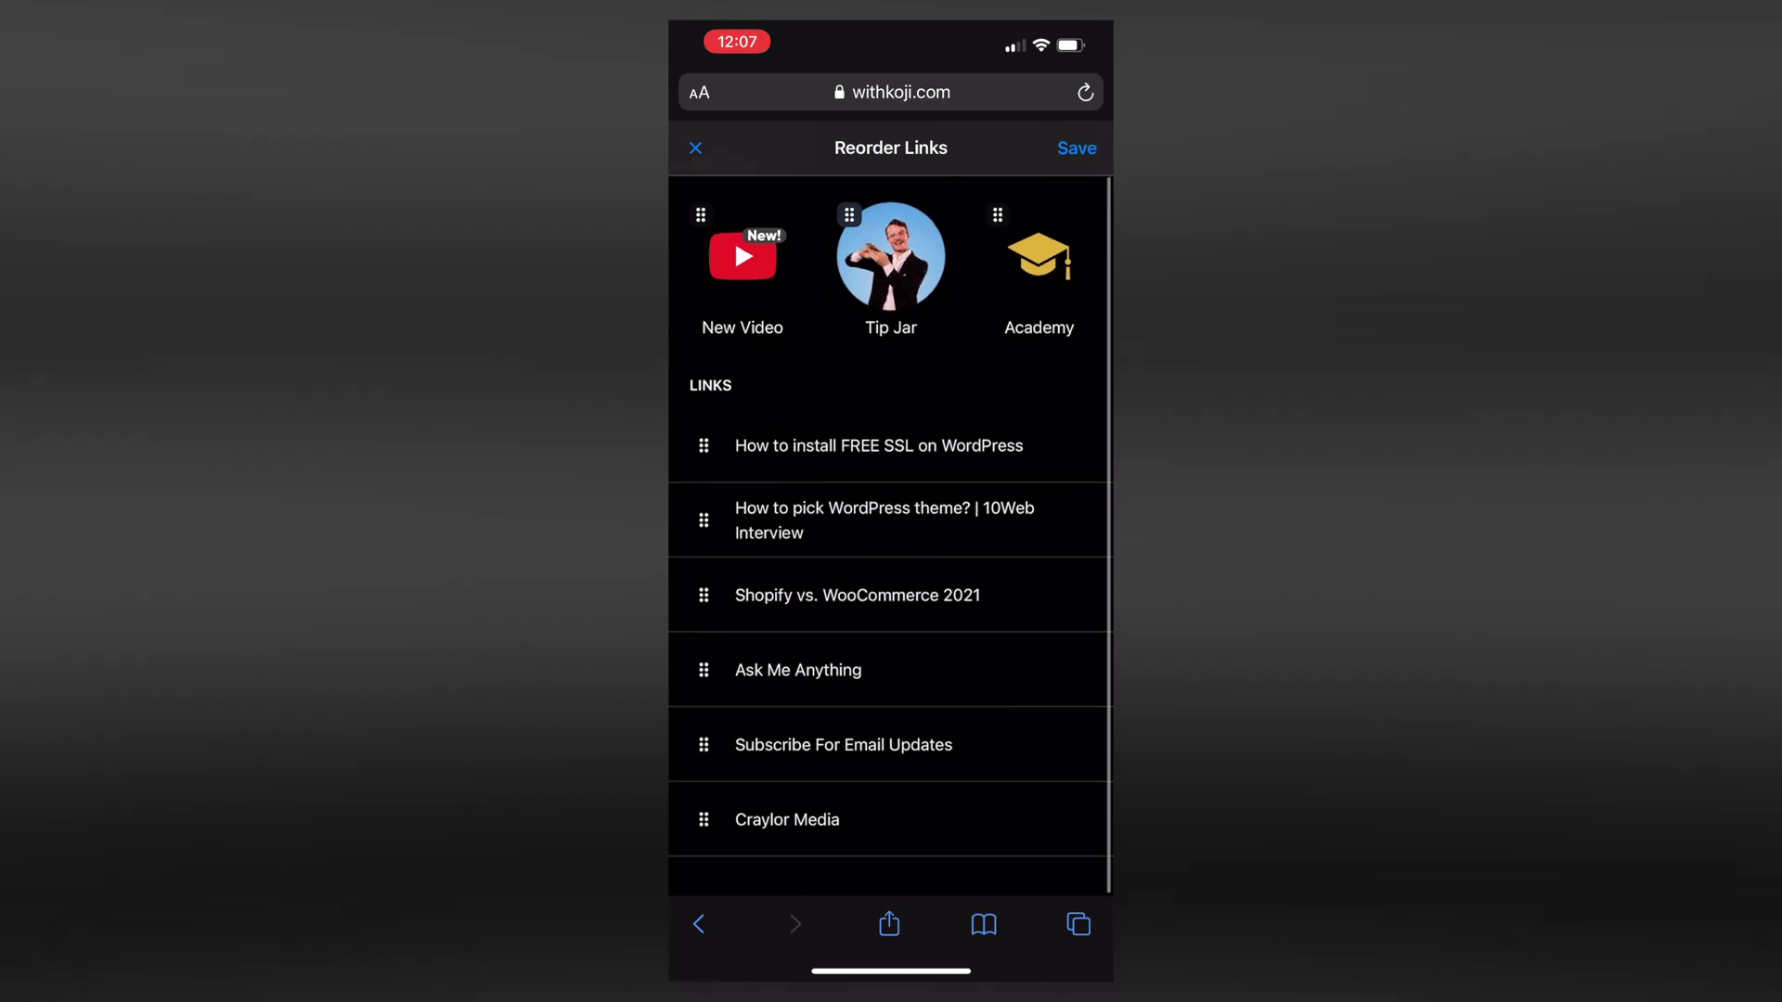
pyautogui.moveTo(703, 526); pyautogui.dragTo(703, 668)
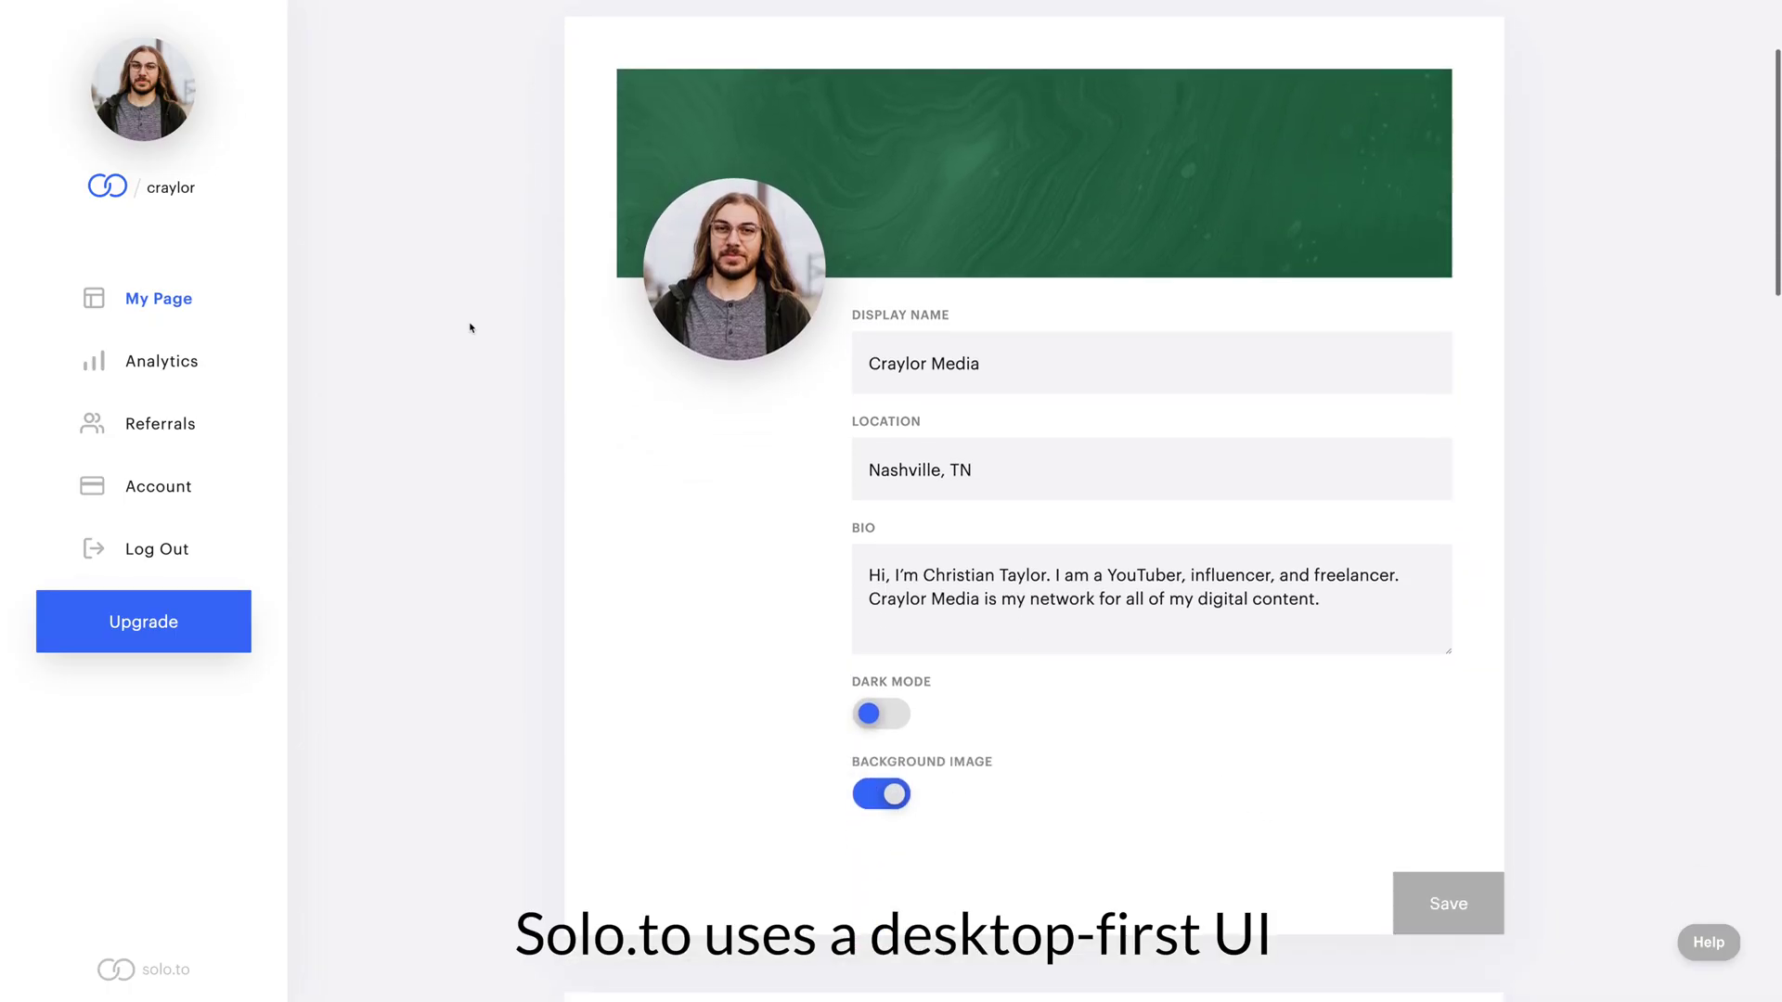
pyautogui.scroll(-5, 471, 327)
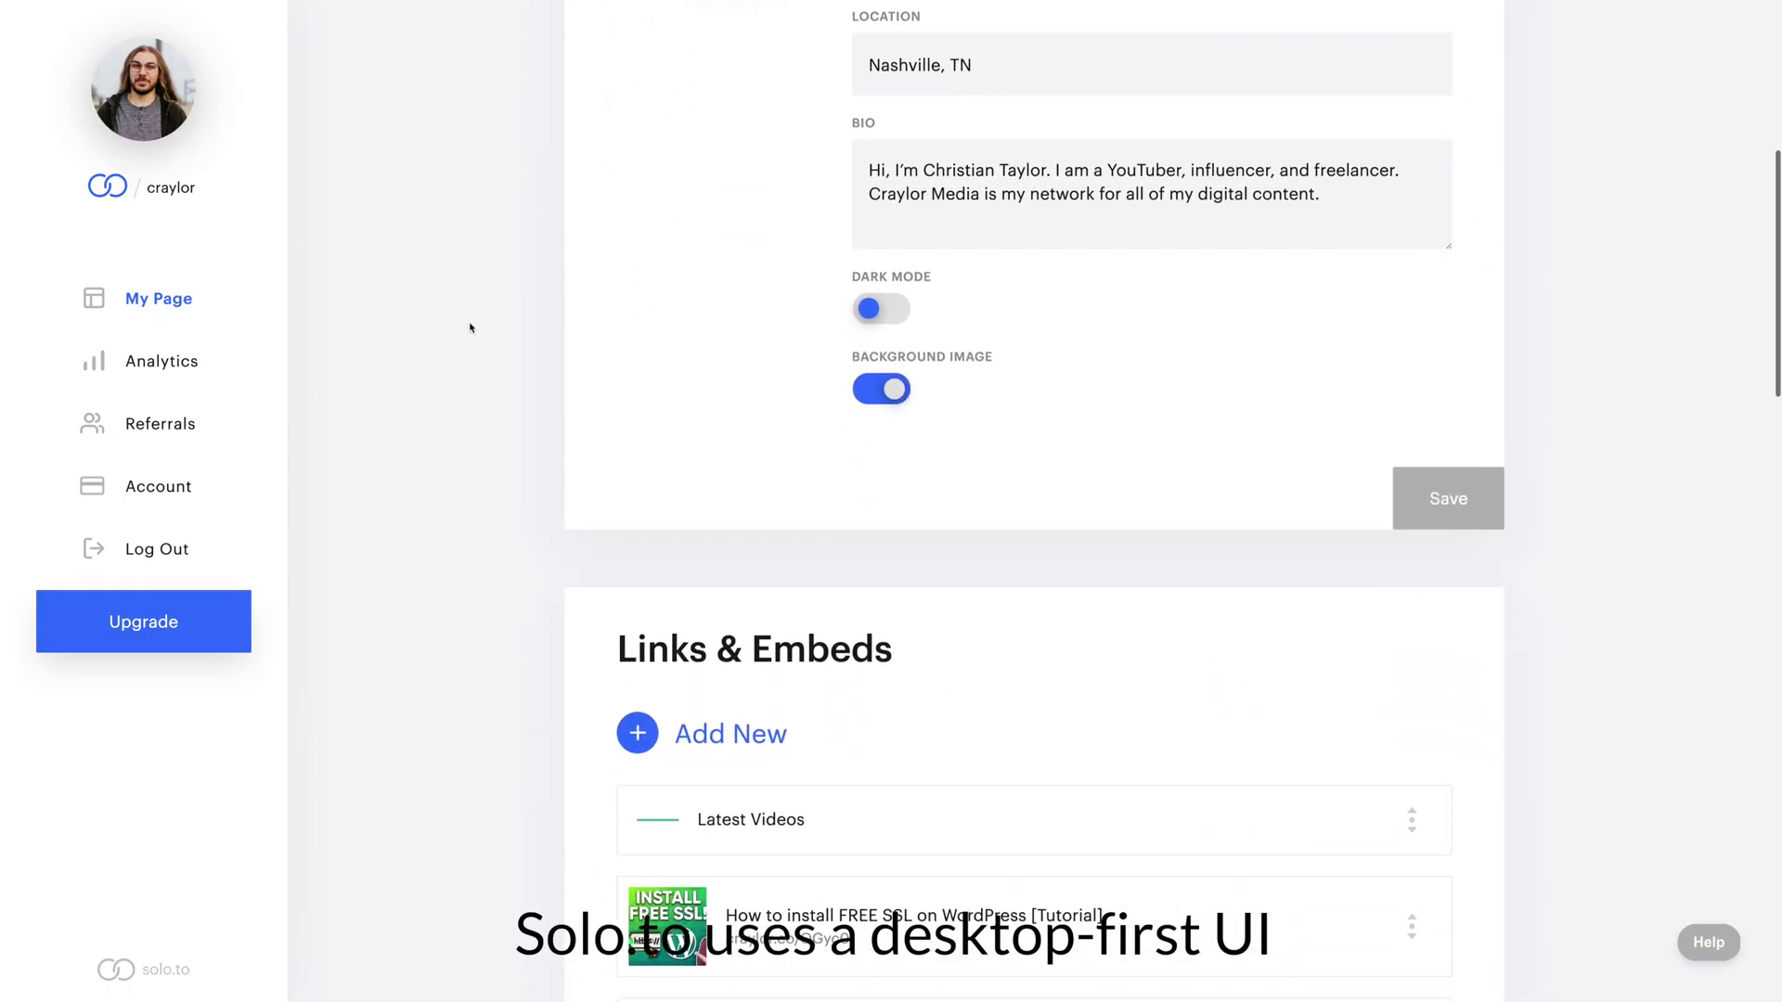
pyautogui.scroll(-5, 471, 326)
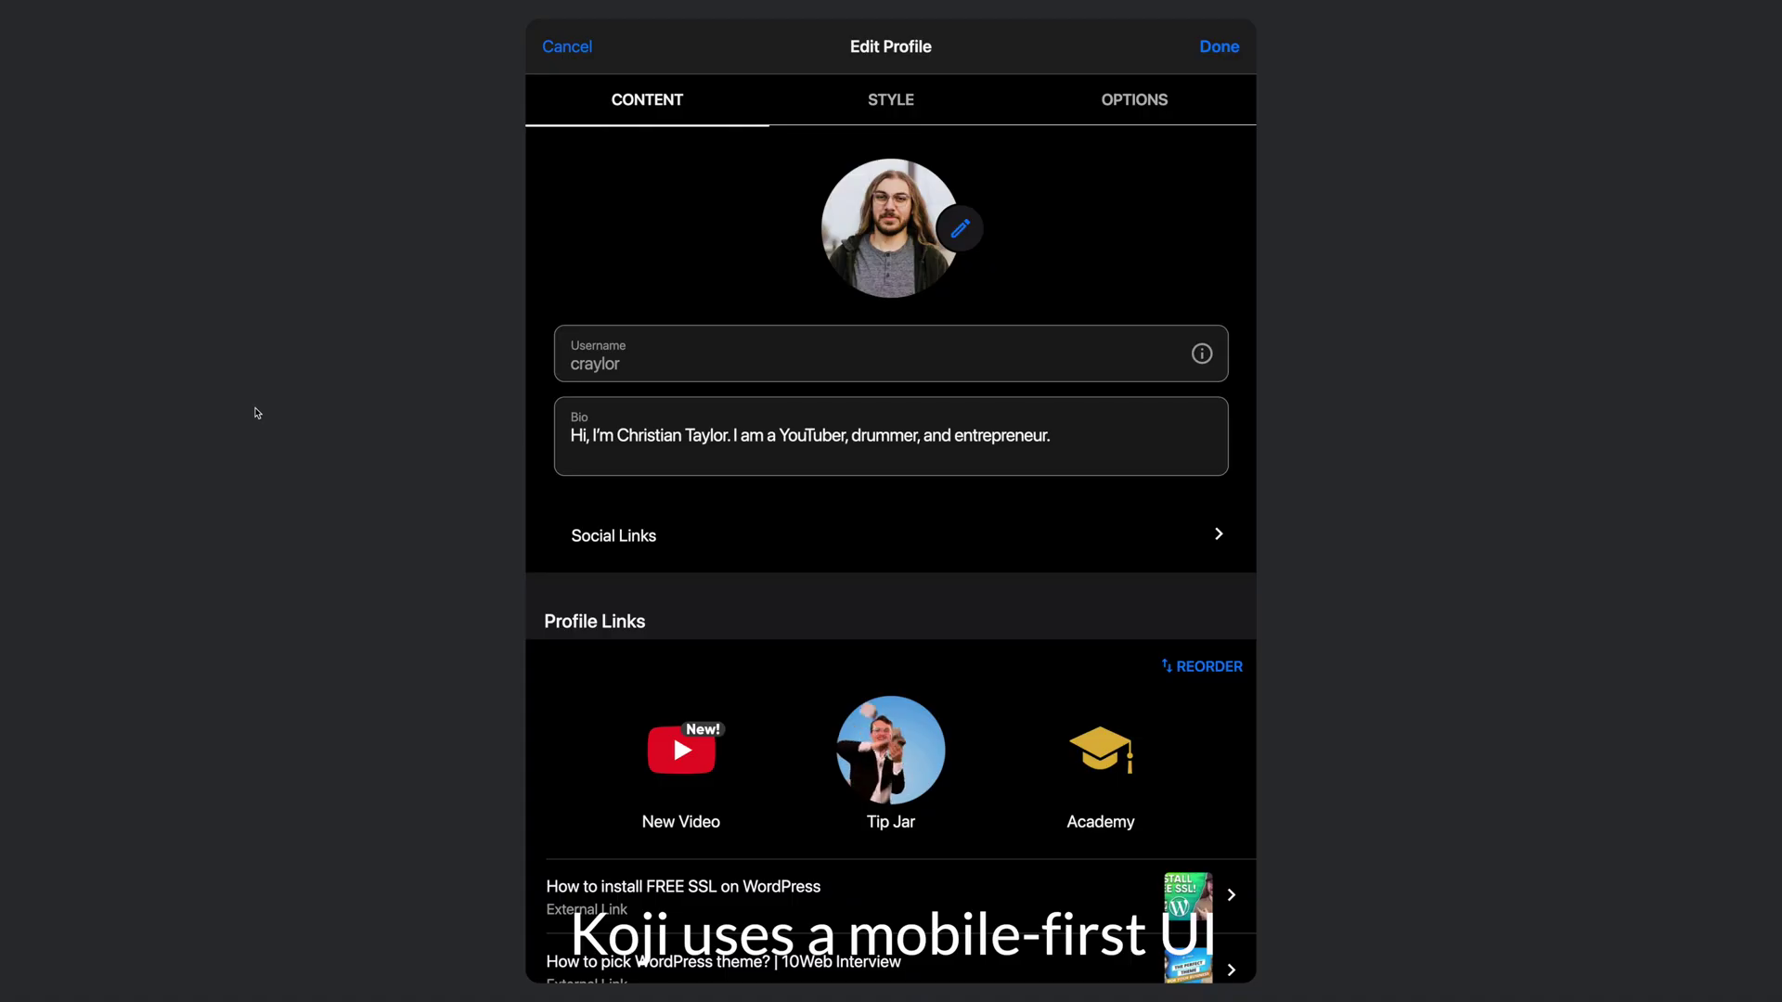
pyautogui.scroll(-10, 836, 504)
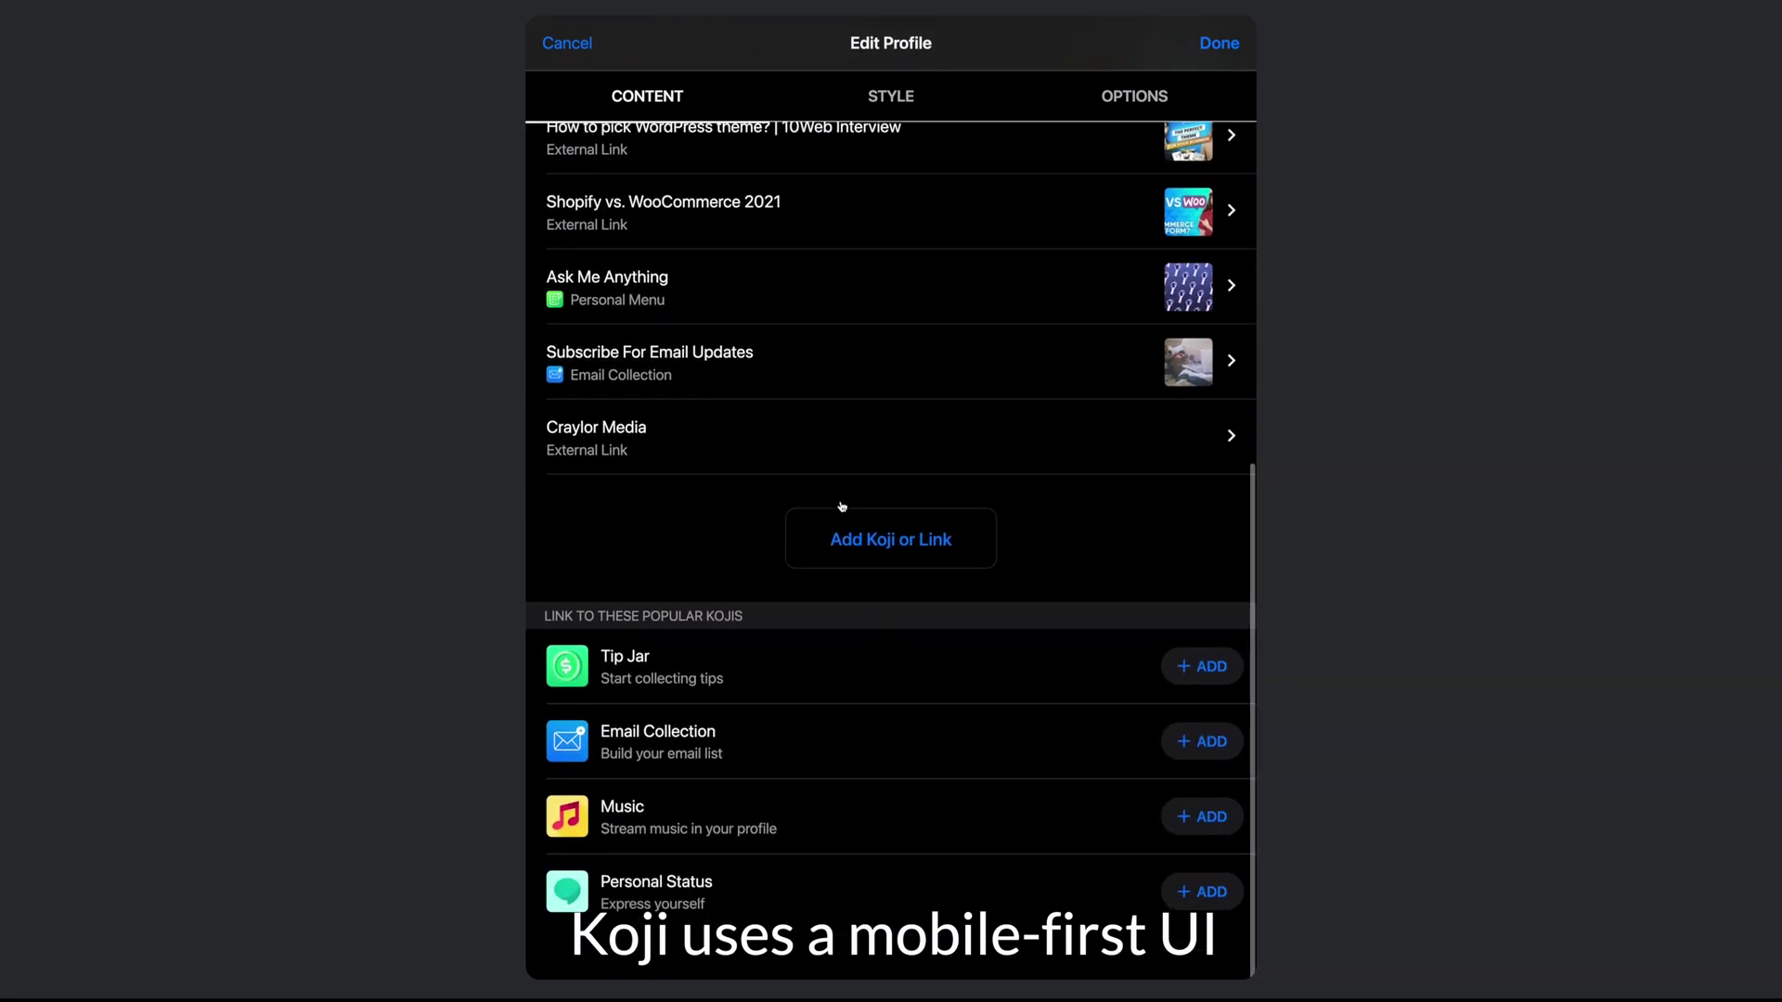
pyautogui.scroll(10, 842, 506)
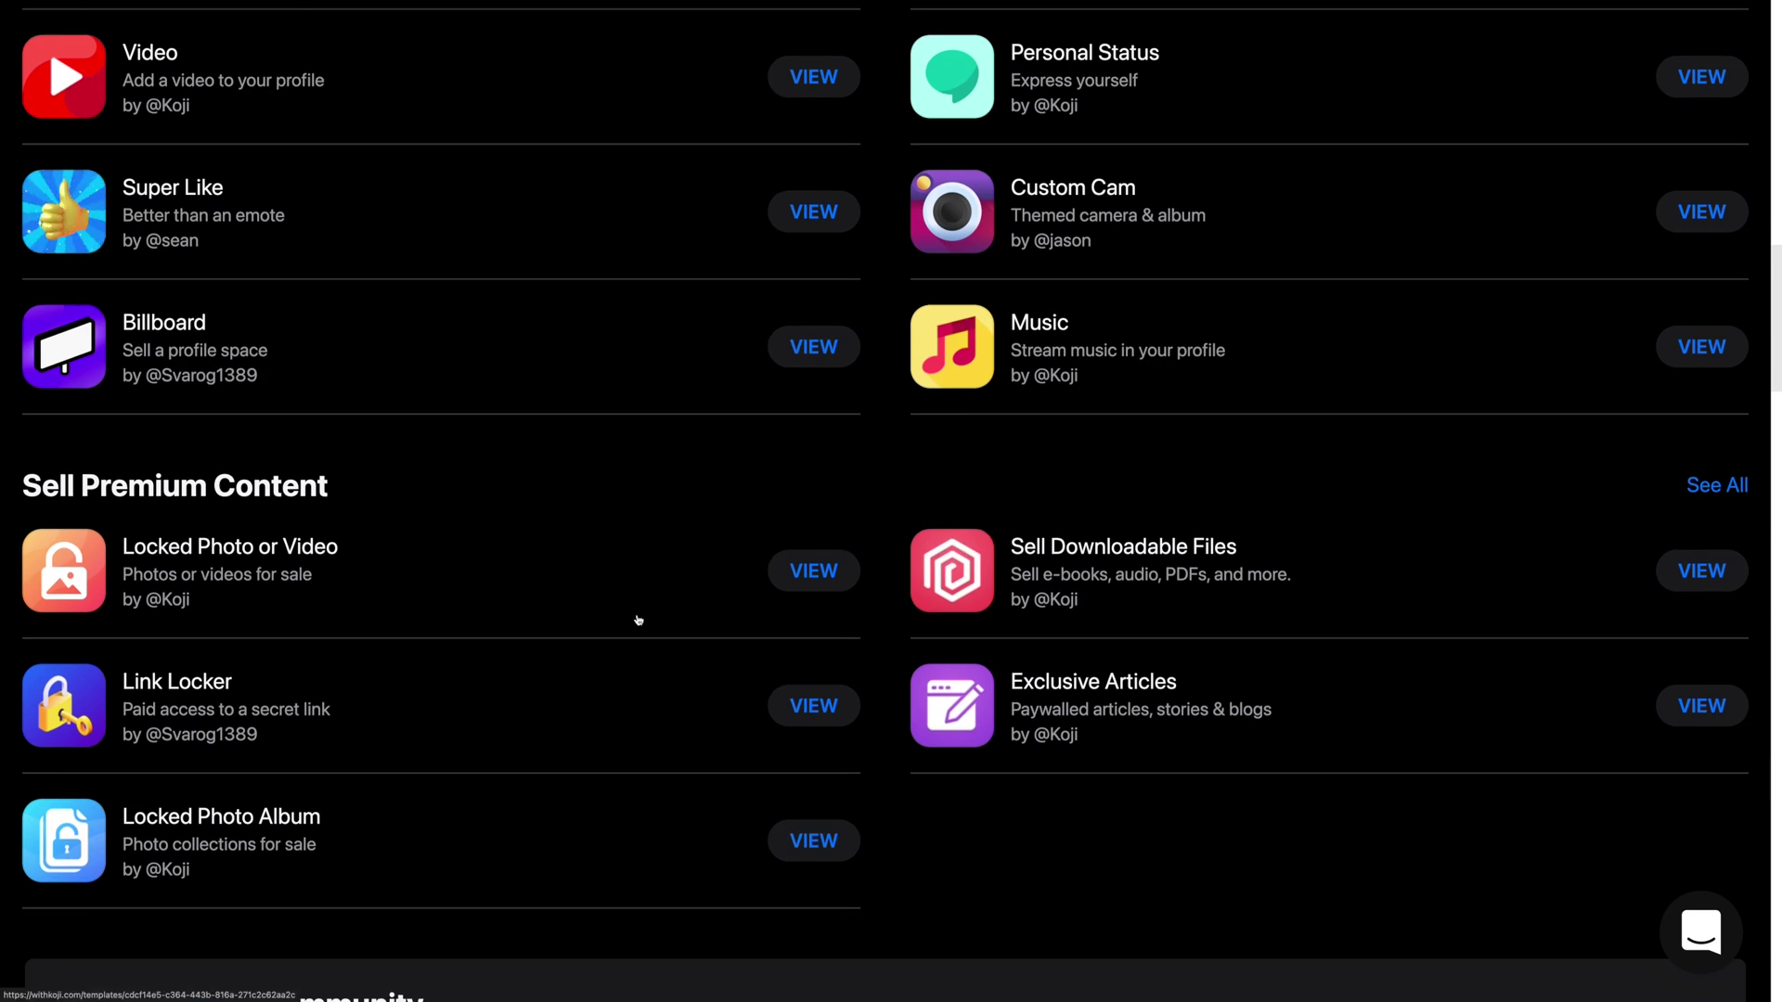
pyautogui.scroll(-4, 639, 620)
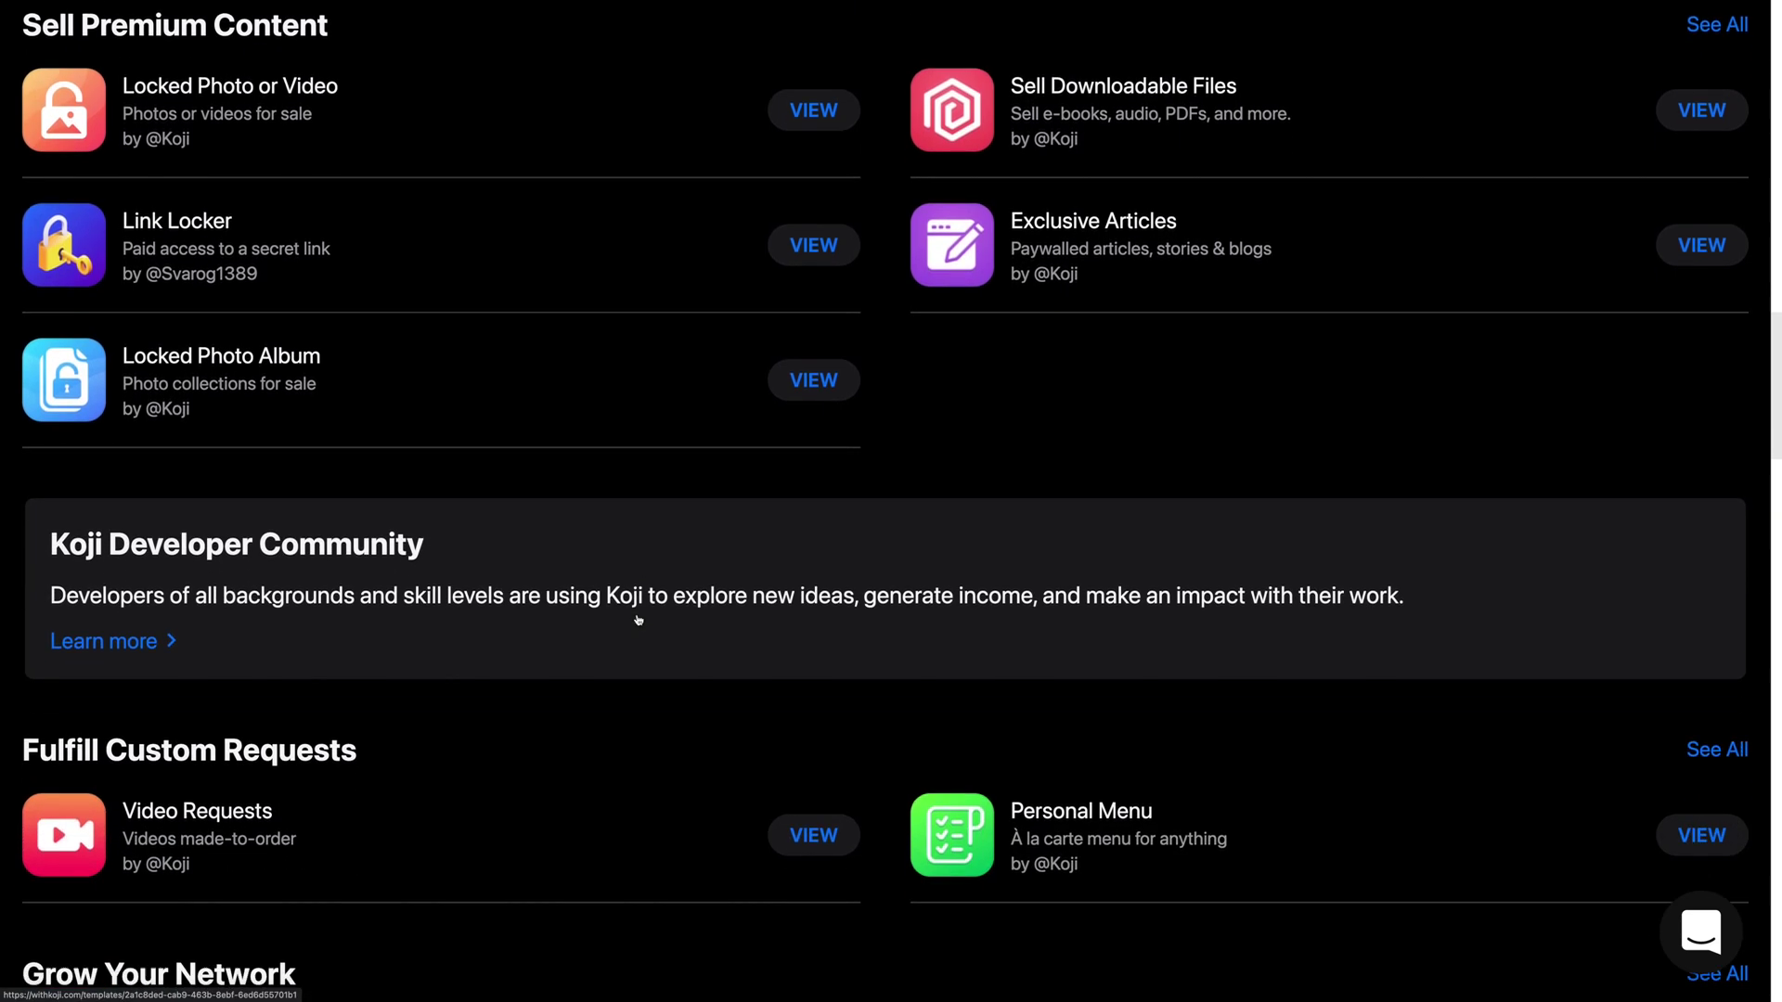
pyautogui.scroll(-5, 638, 619)
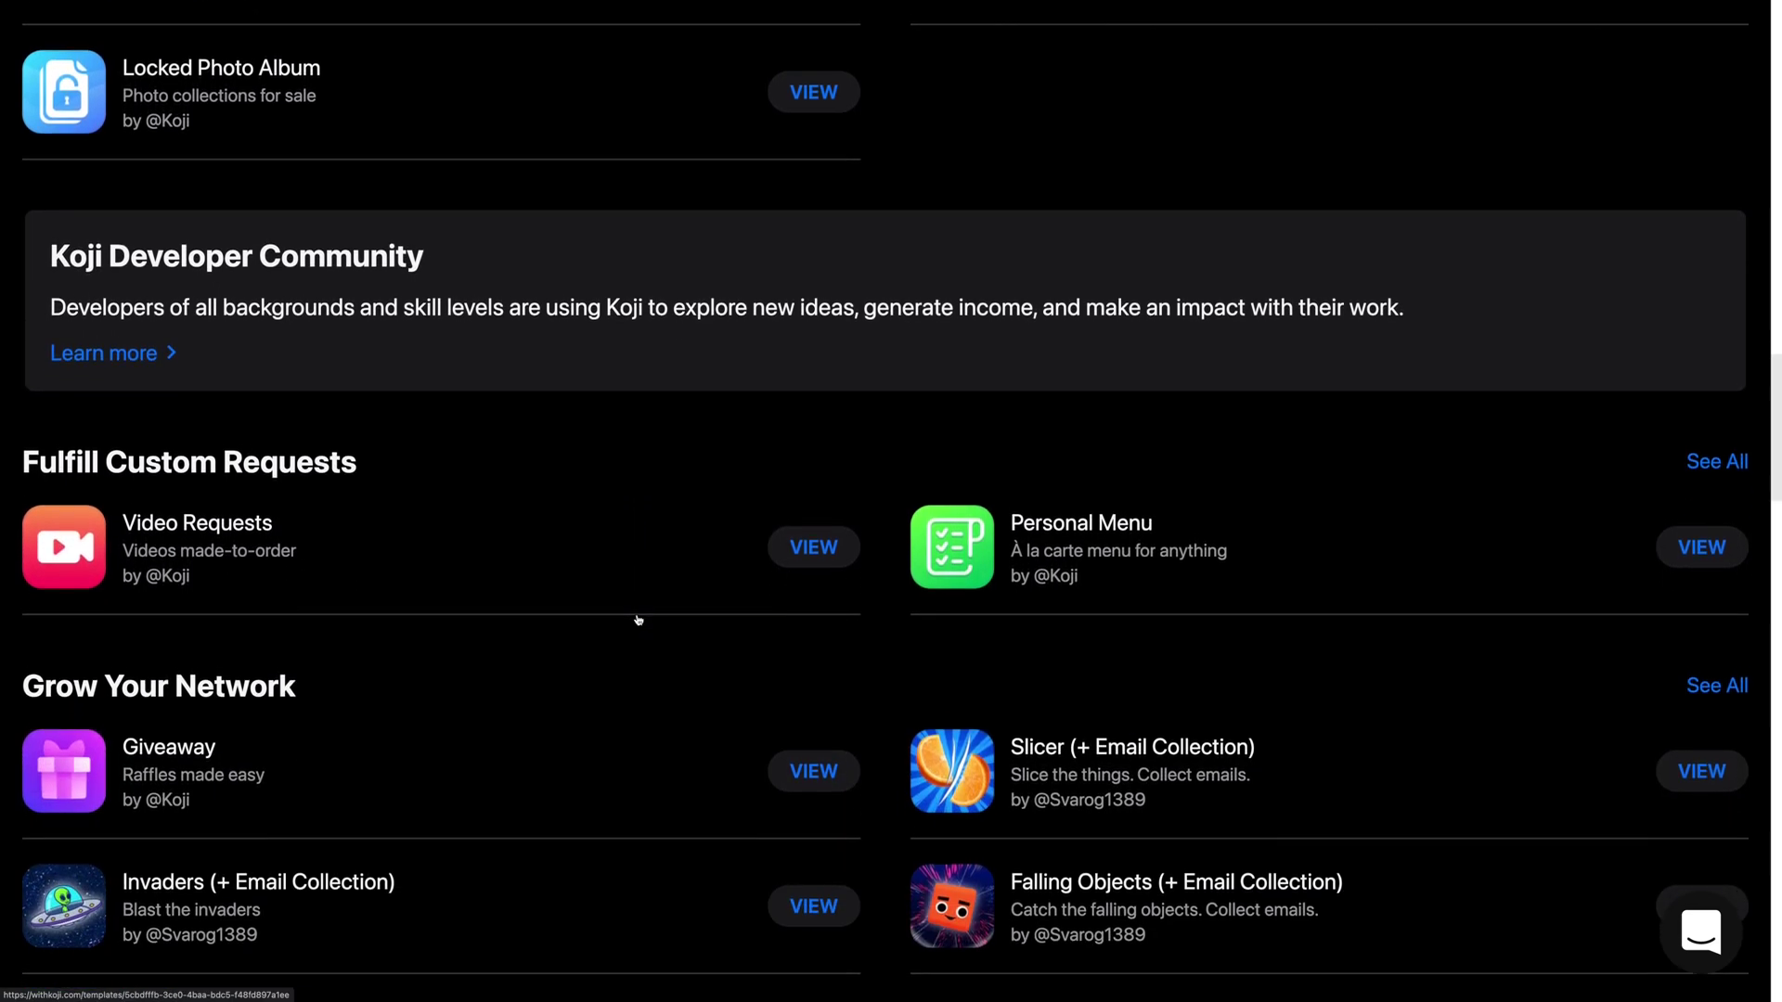
pyautogui.scroll(-3, 639, 620)
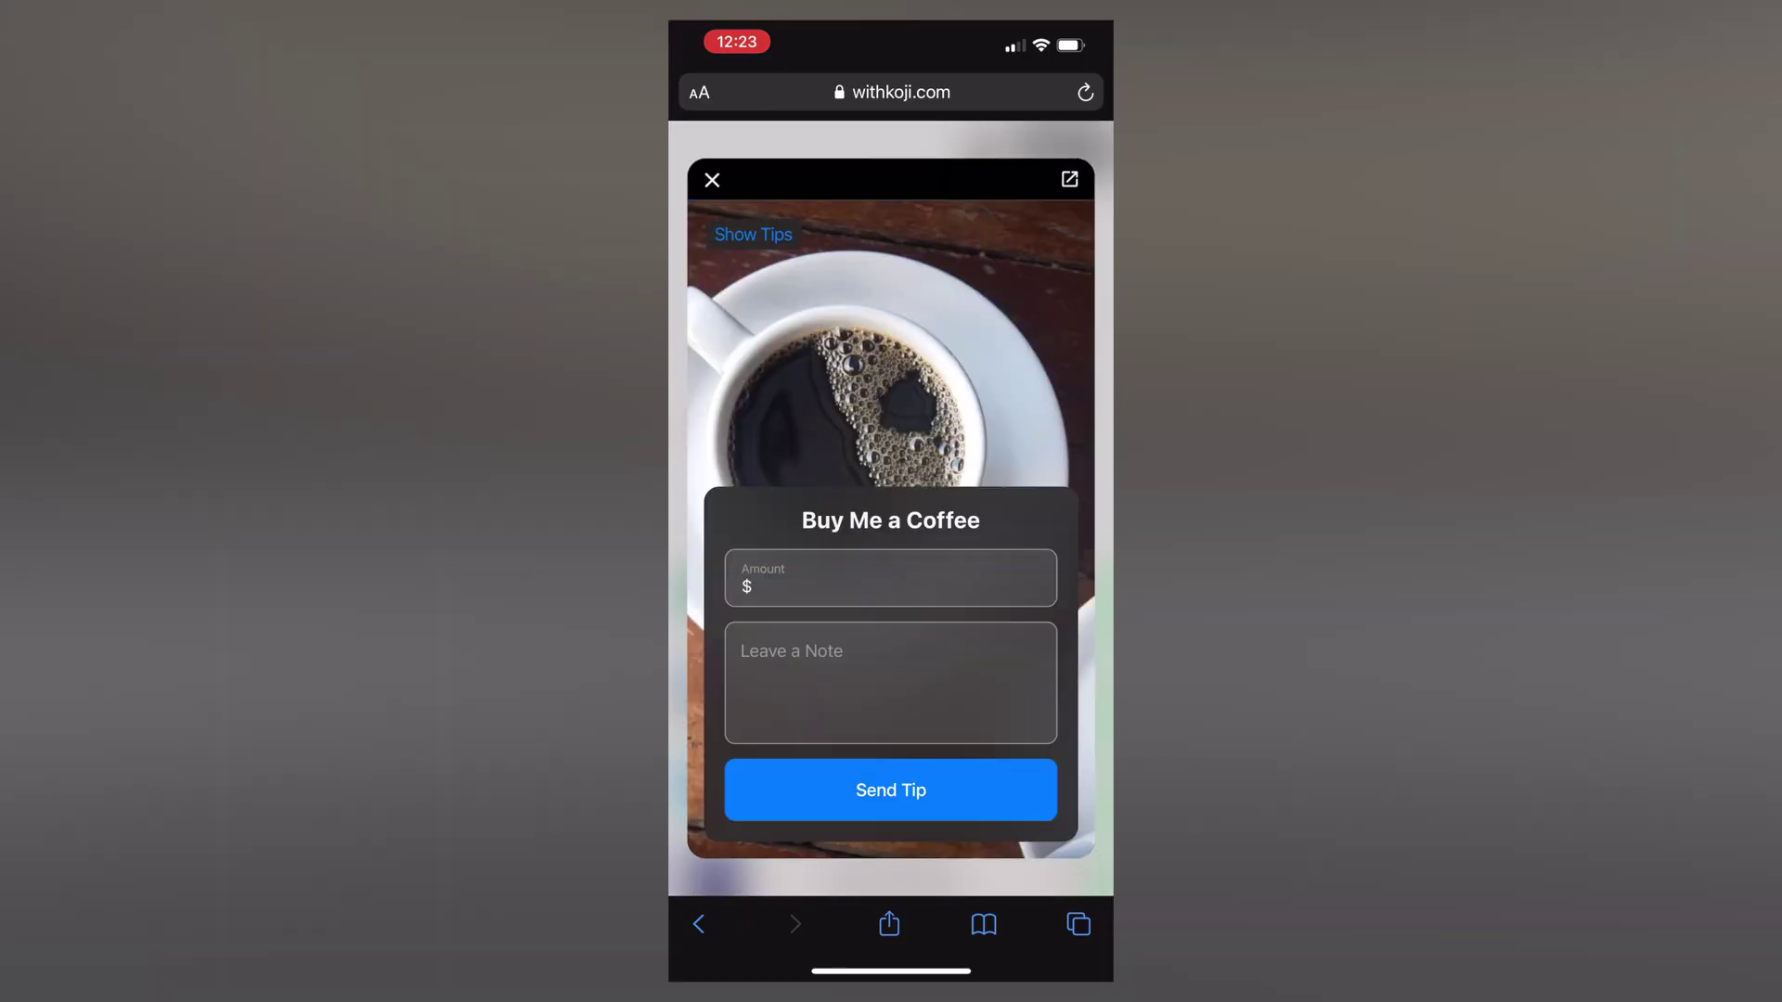
# Step: Send a $5 tip noted 'Keep up the good work!' and enter a first name for email updates
pyautogui.click(891, 578)
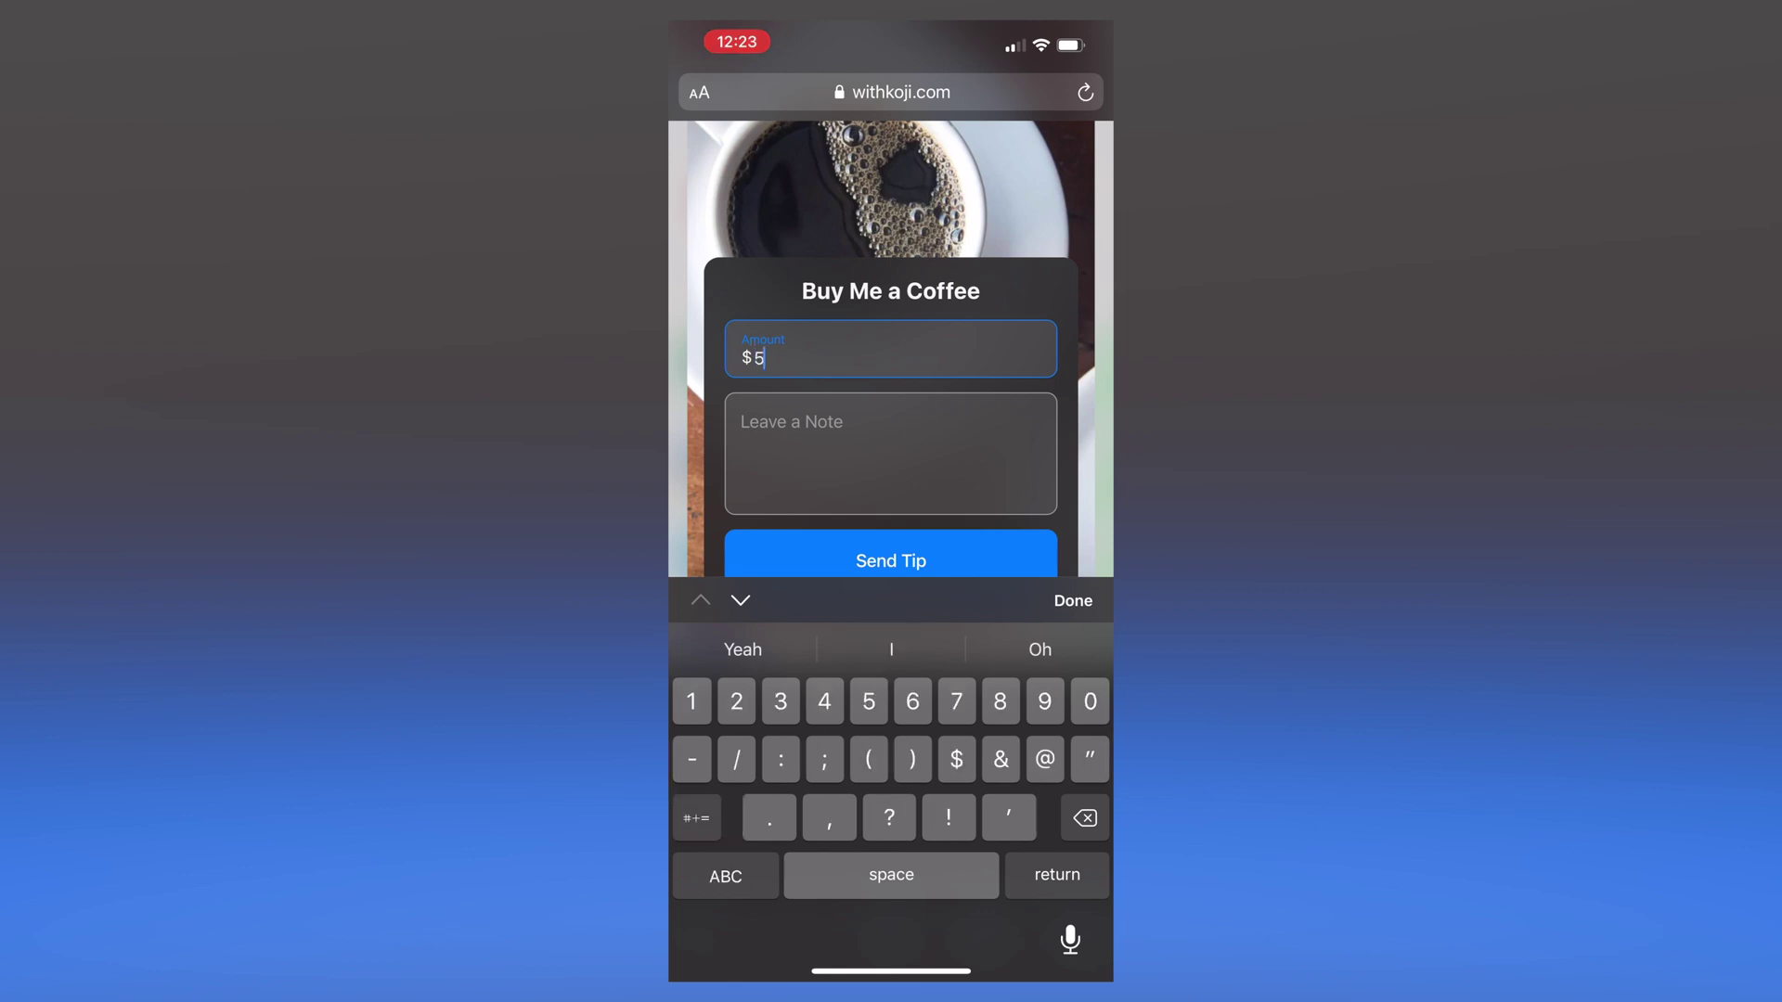
pyautogui.click(835, 446)
pyautogui.write('Keep up the good work!')
pyautogui.click(891, 470)
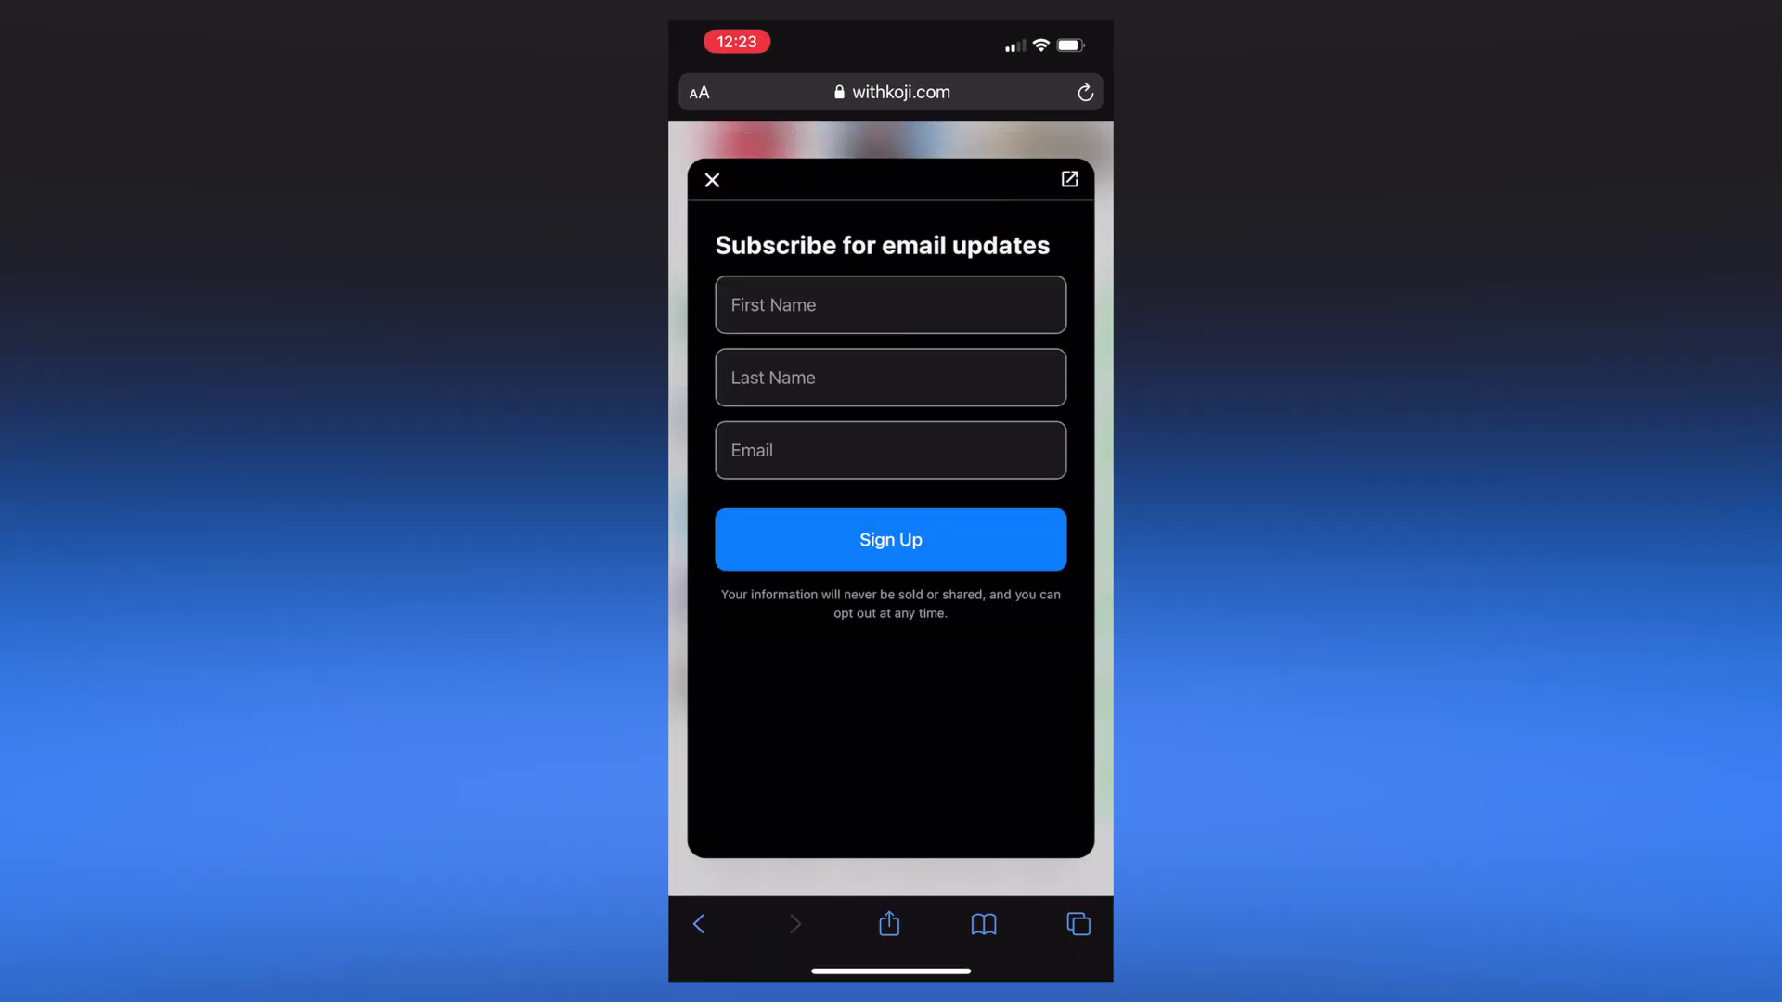
pyautogui.click(890, 304)
pyautogui.write('Chri')
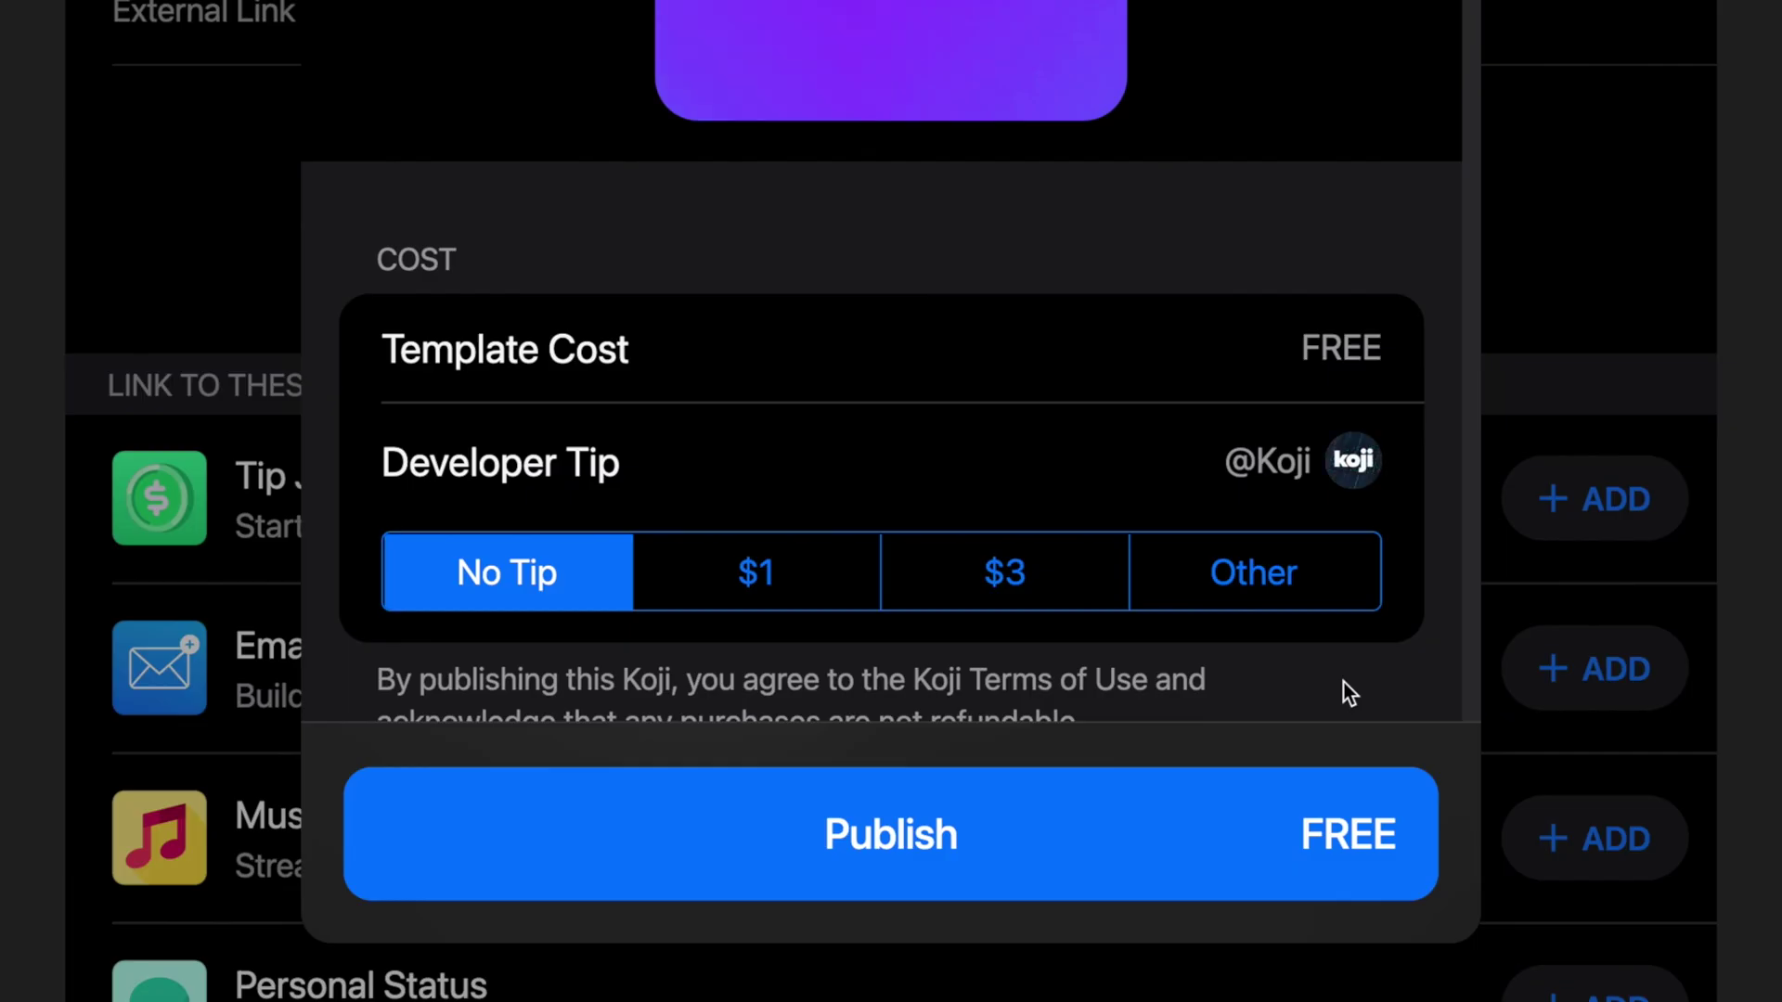
# Step: Choose the $1 developer tip so the publish cost becomes $1.00
pyautogui.click(780, 596)
pyautogui.scroll(-3, 954, 637)
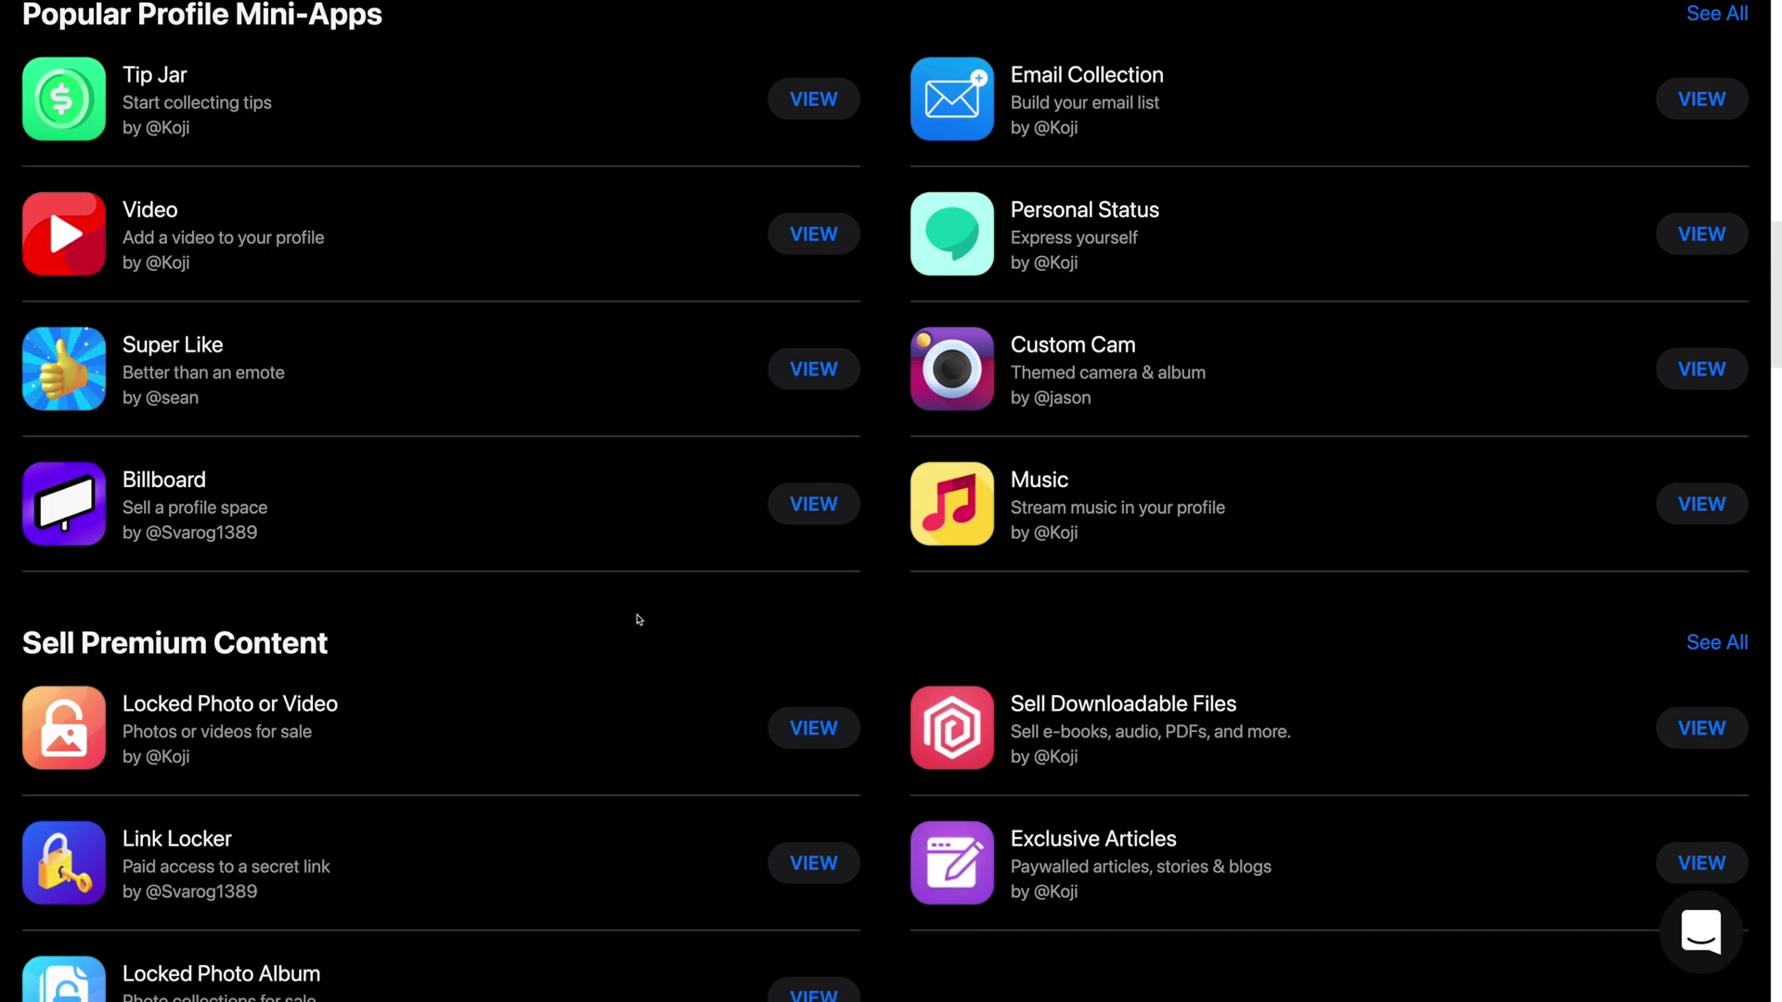
pyautogui.scroll(-4, 638, 620)
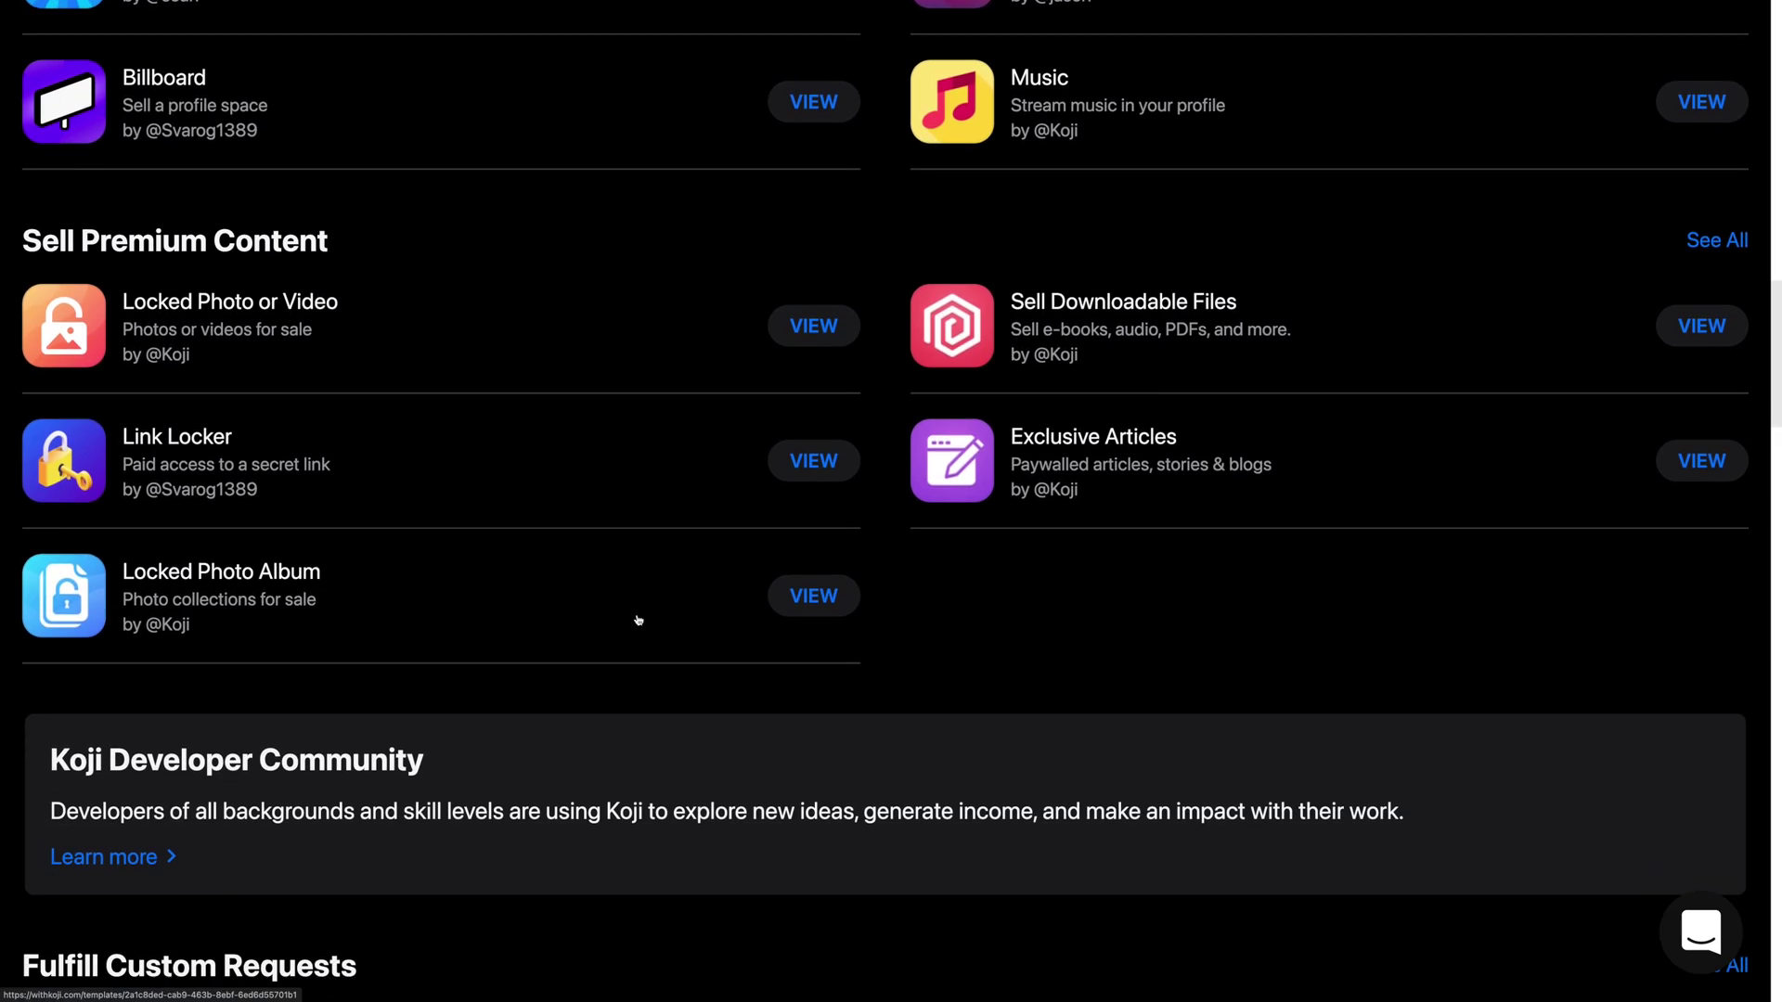
pyautogui.scroll(-4, 639, 620)
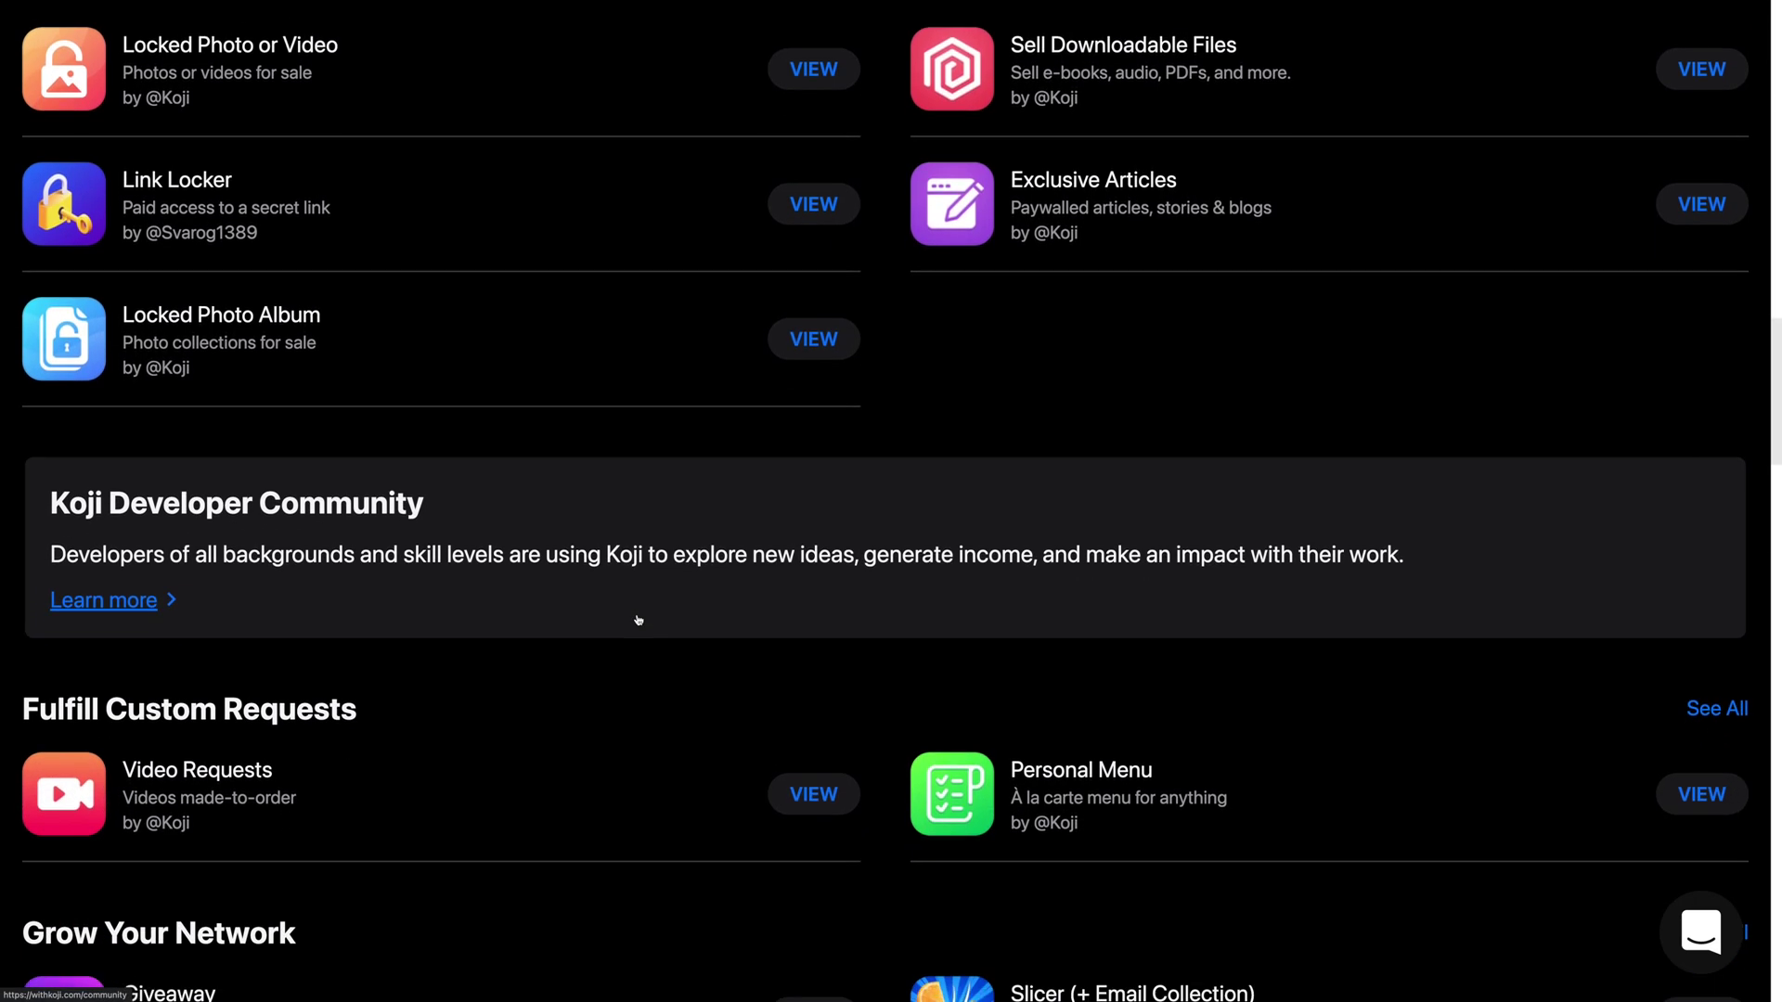
pyautogui.scroll(-4, 639, 620)
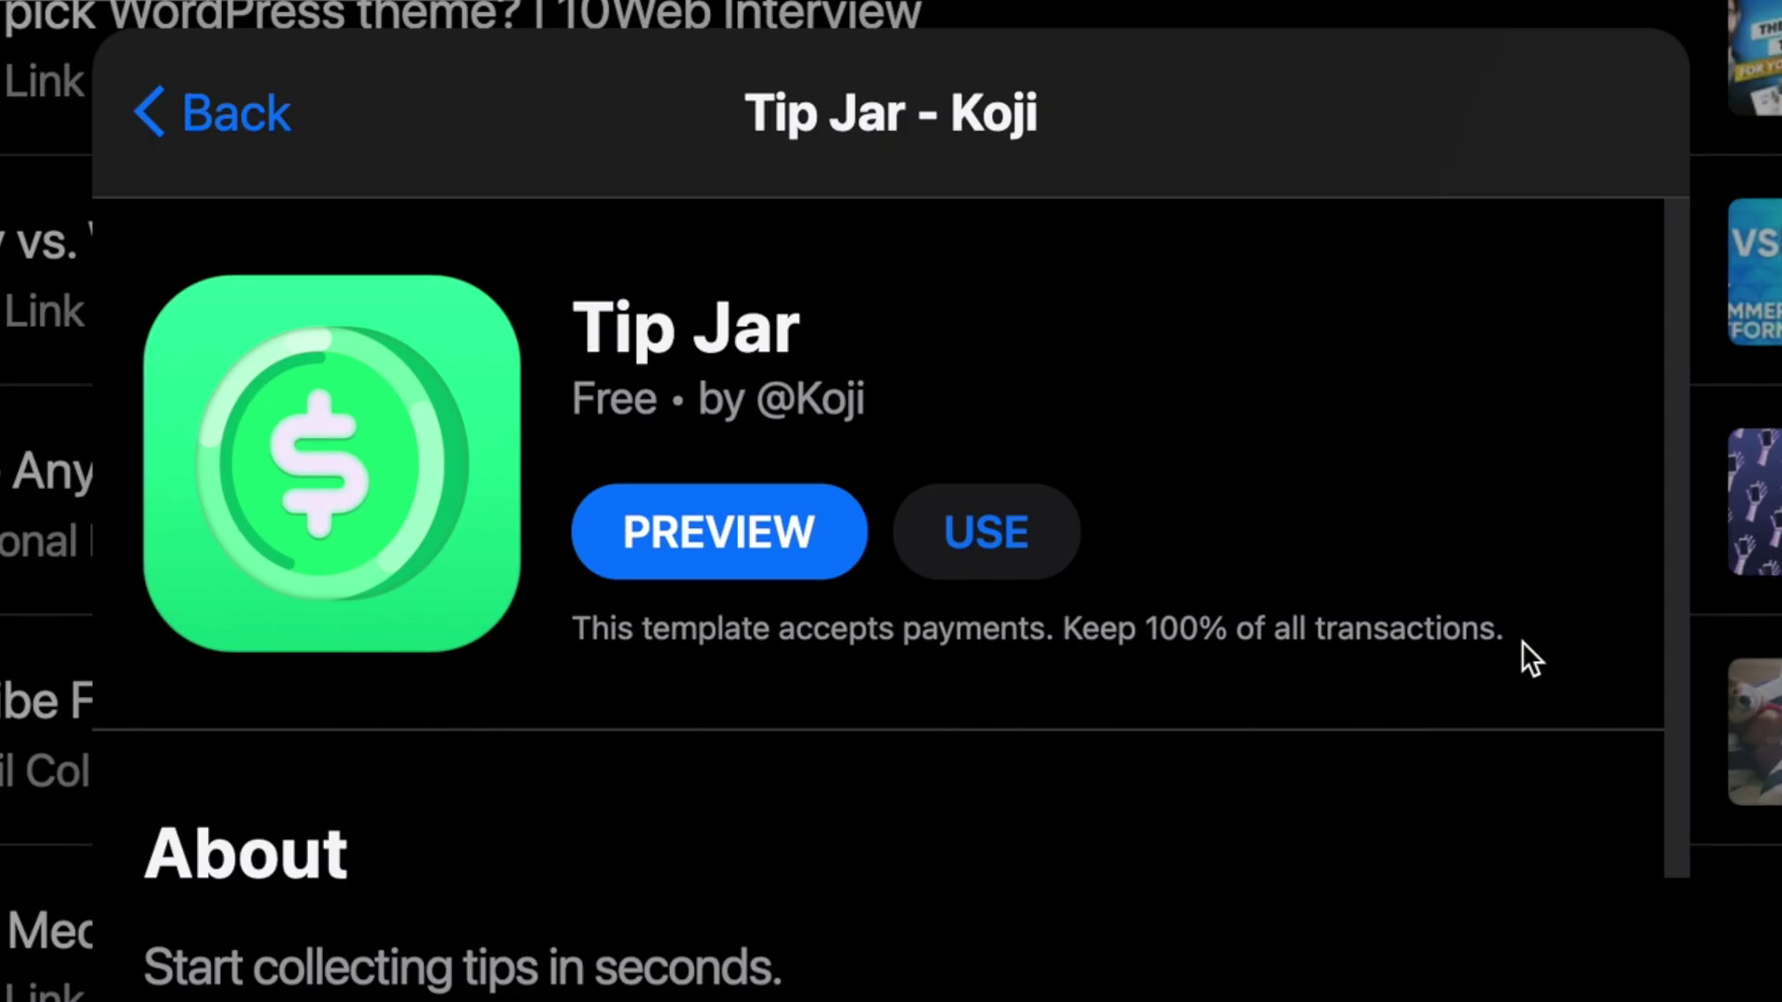
# Step: Highlight the Tip Jar page's note about keeping all transactions
pyautogui.moveTo(1522, 642); pyautogui.dragTo(1266, 635)
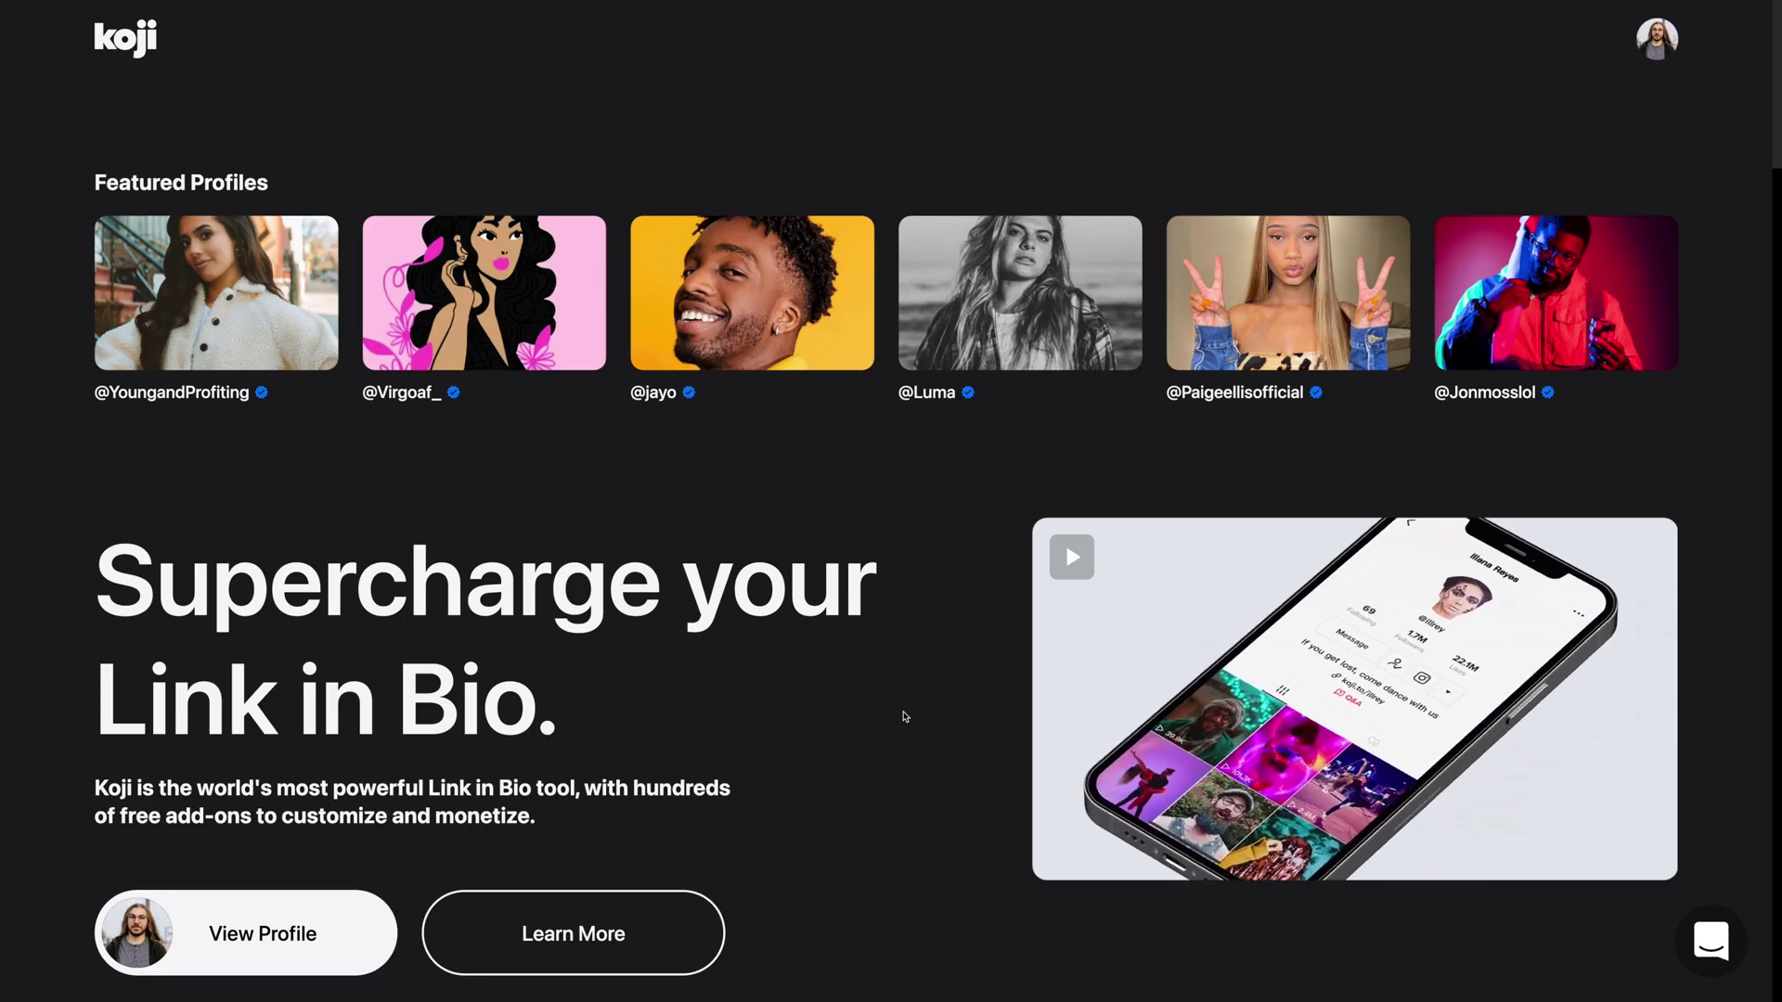
pyautogui.scroll(-2, 905, 717)
pyautogui.scroll(-2, 905, 717)
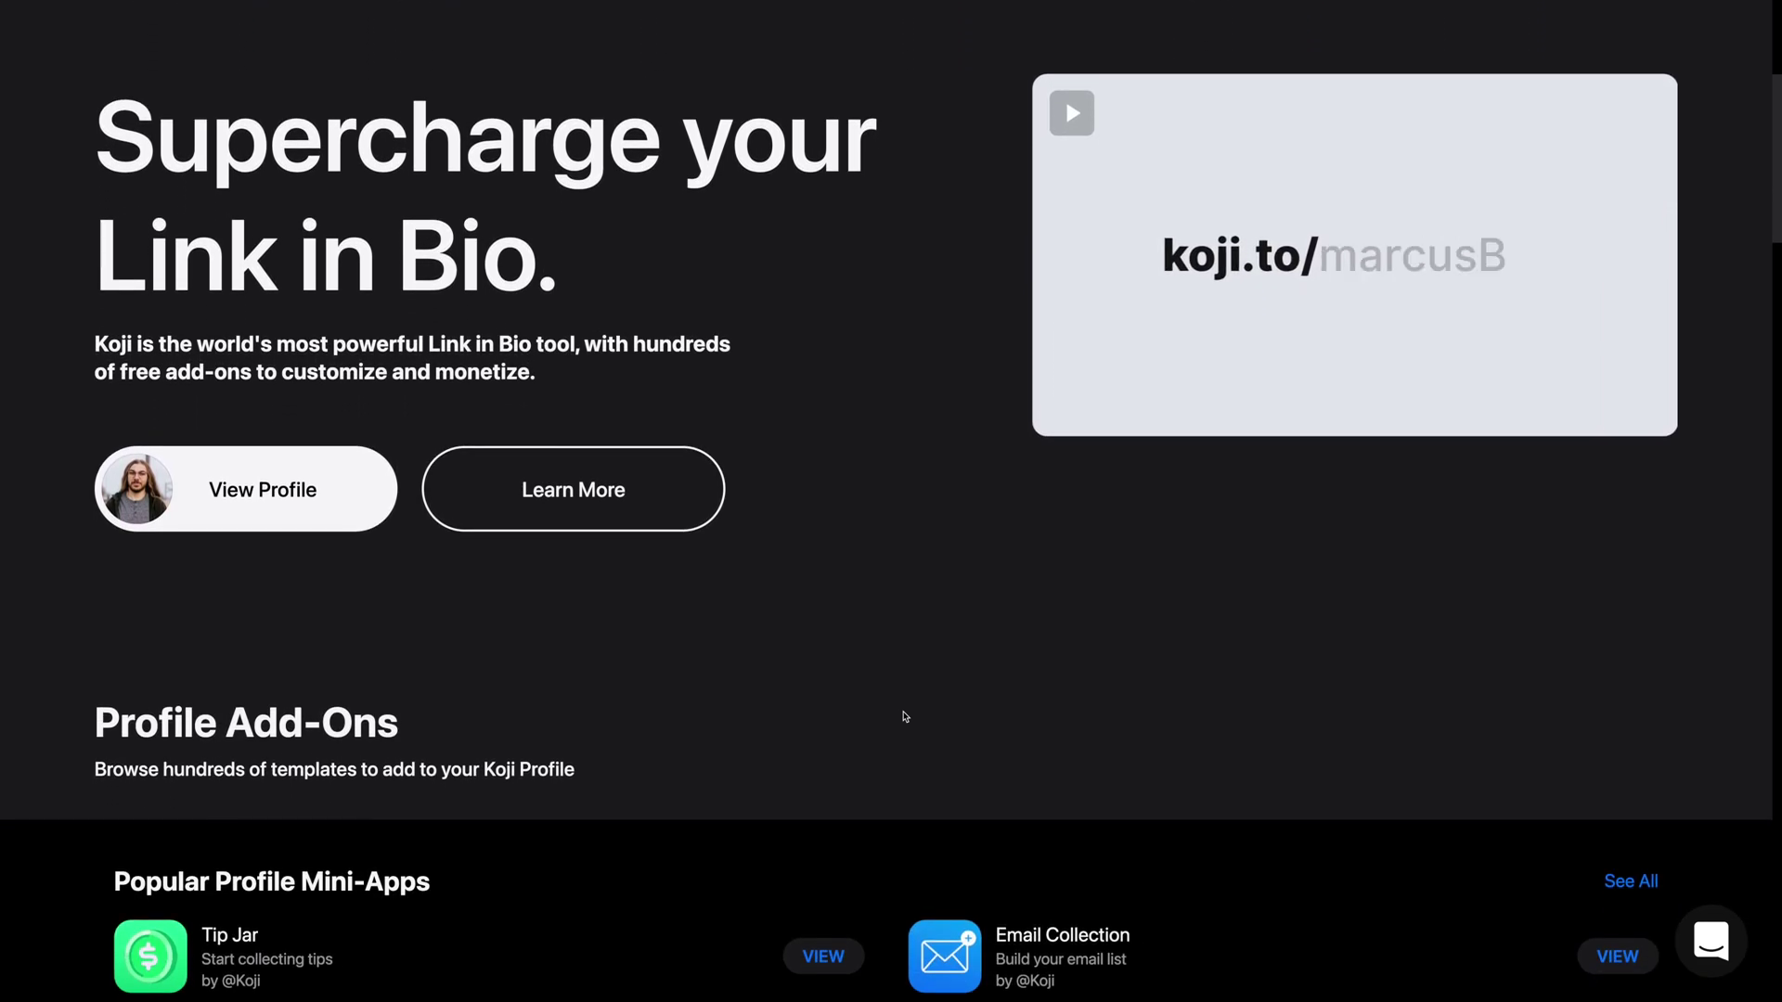
pyautogui.scroll(-3, 905, 716)
pyautogui.scroll(-3, 905, 717)
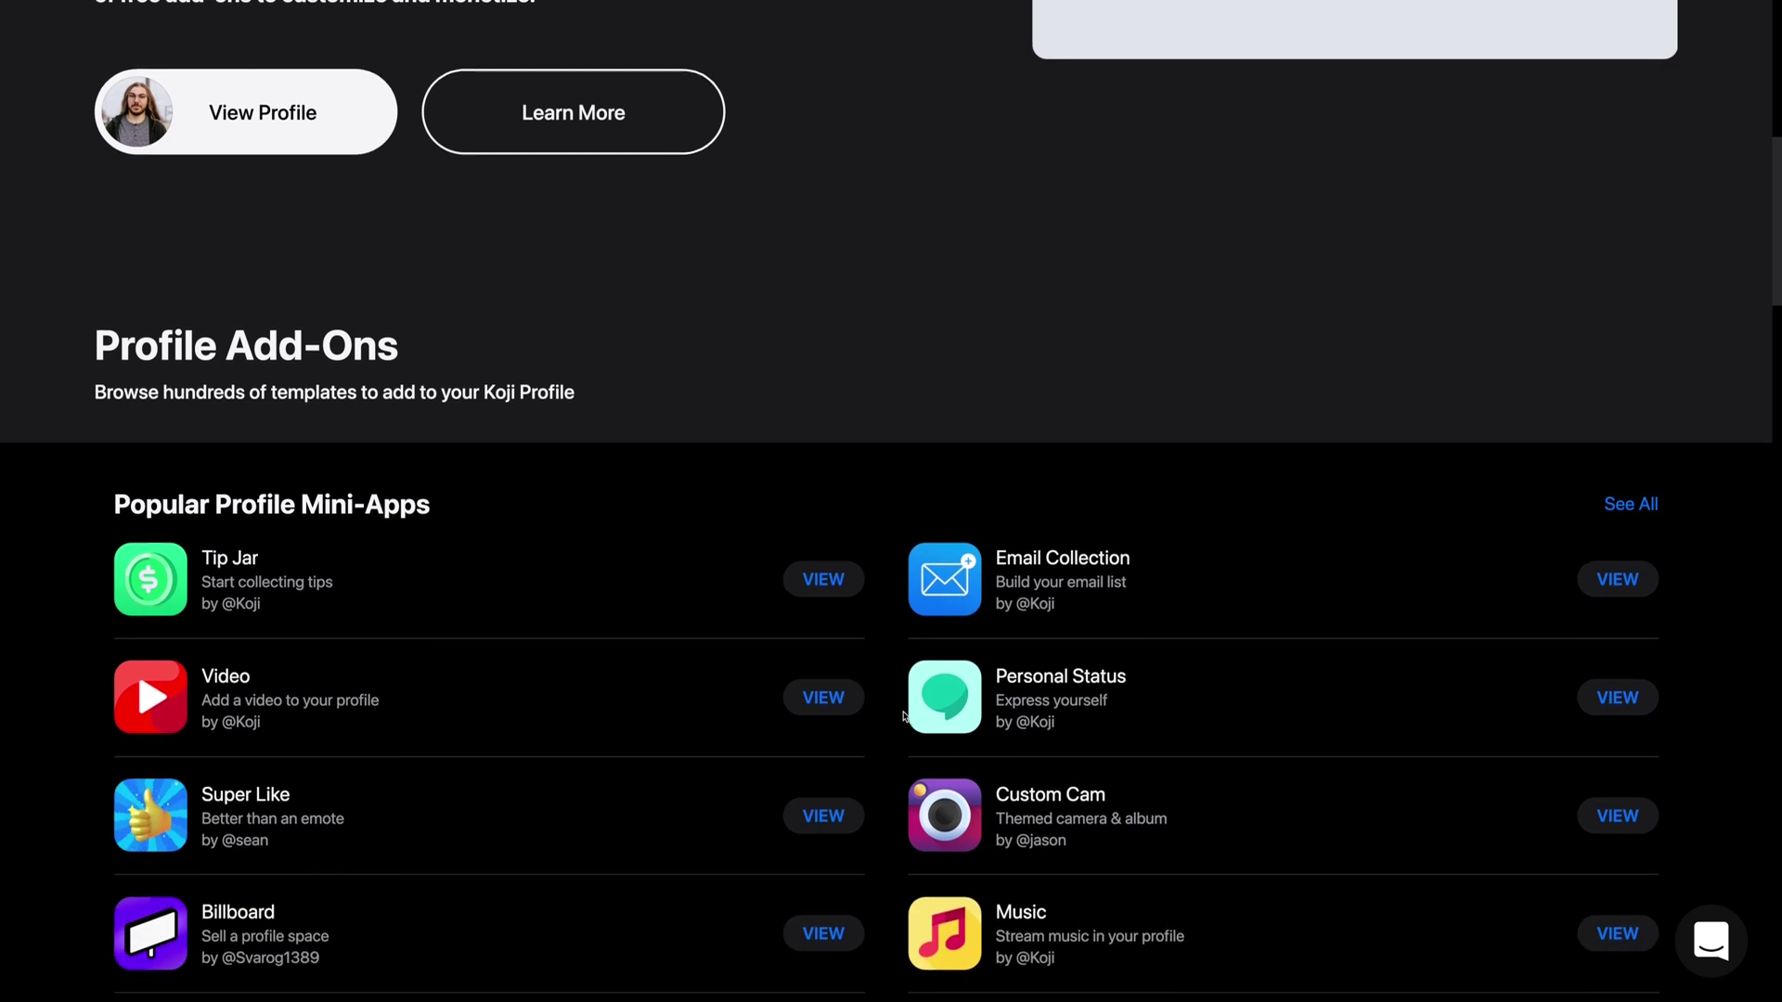
pyautogui.scroll(-1, 904, 716)
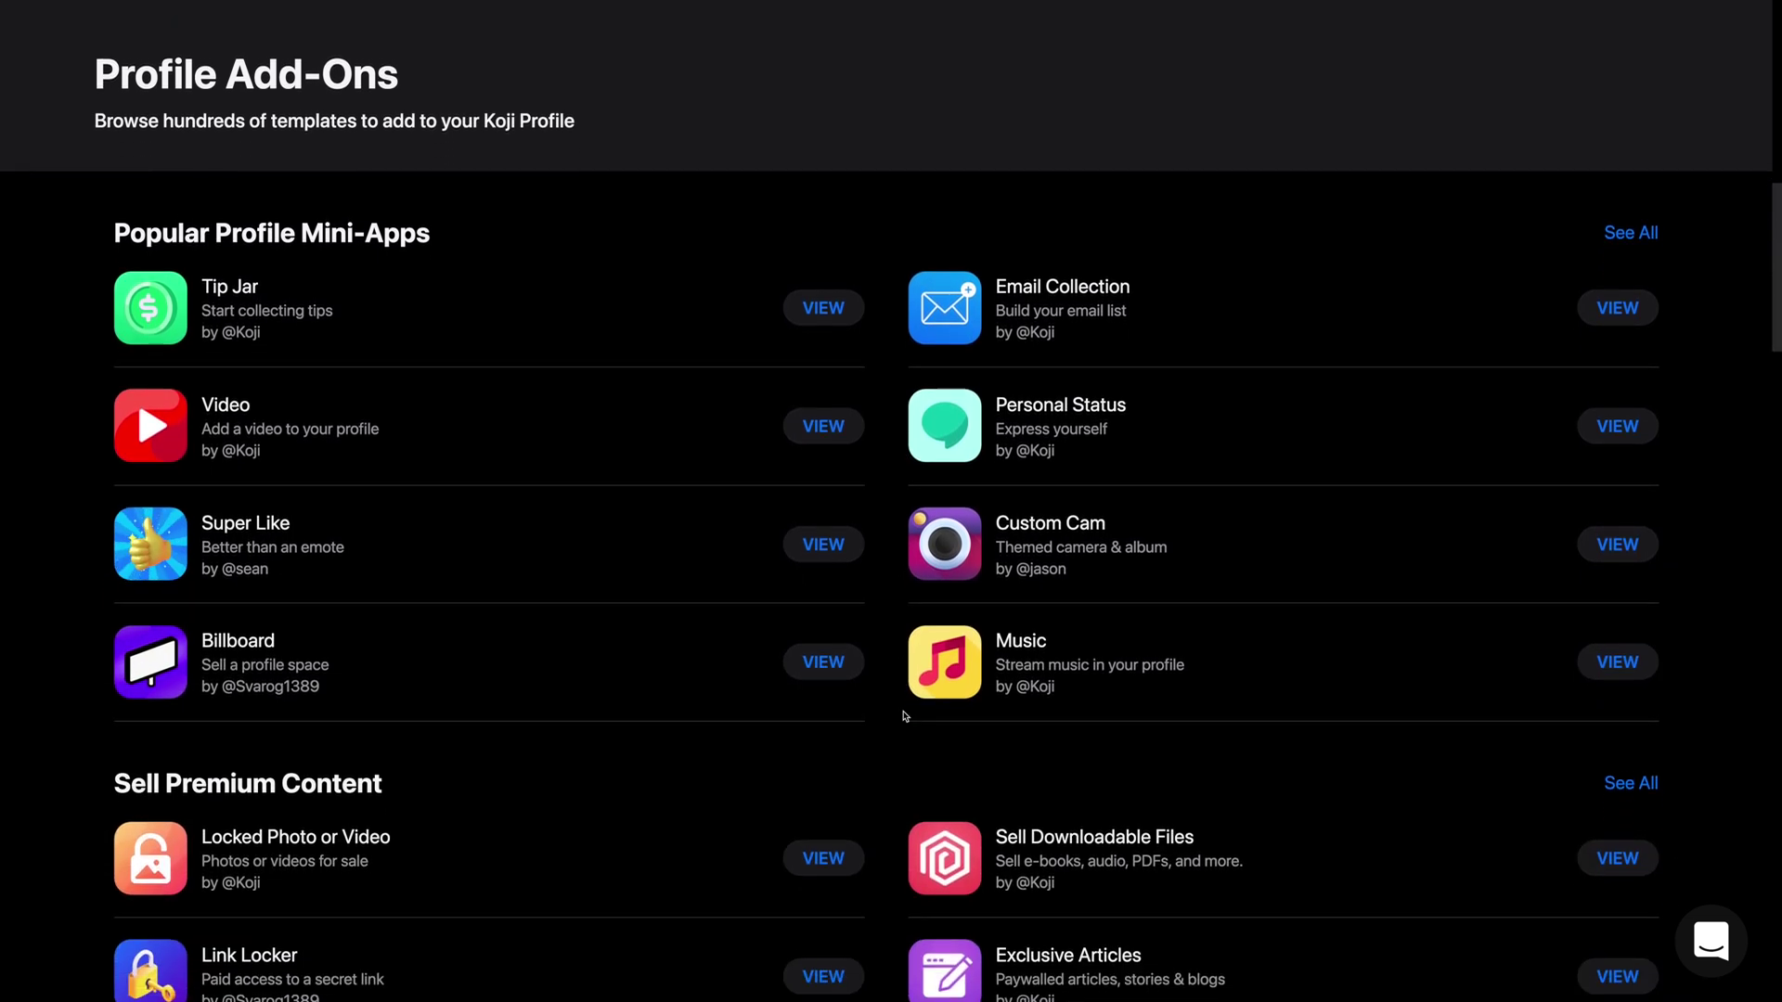
pyautogui.scroll(-1, 905, 717)
pyautogui.scroll(-1, 905, 716)
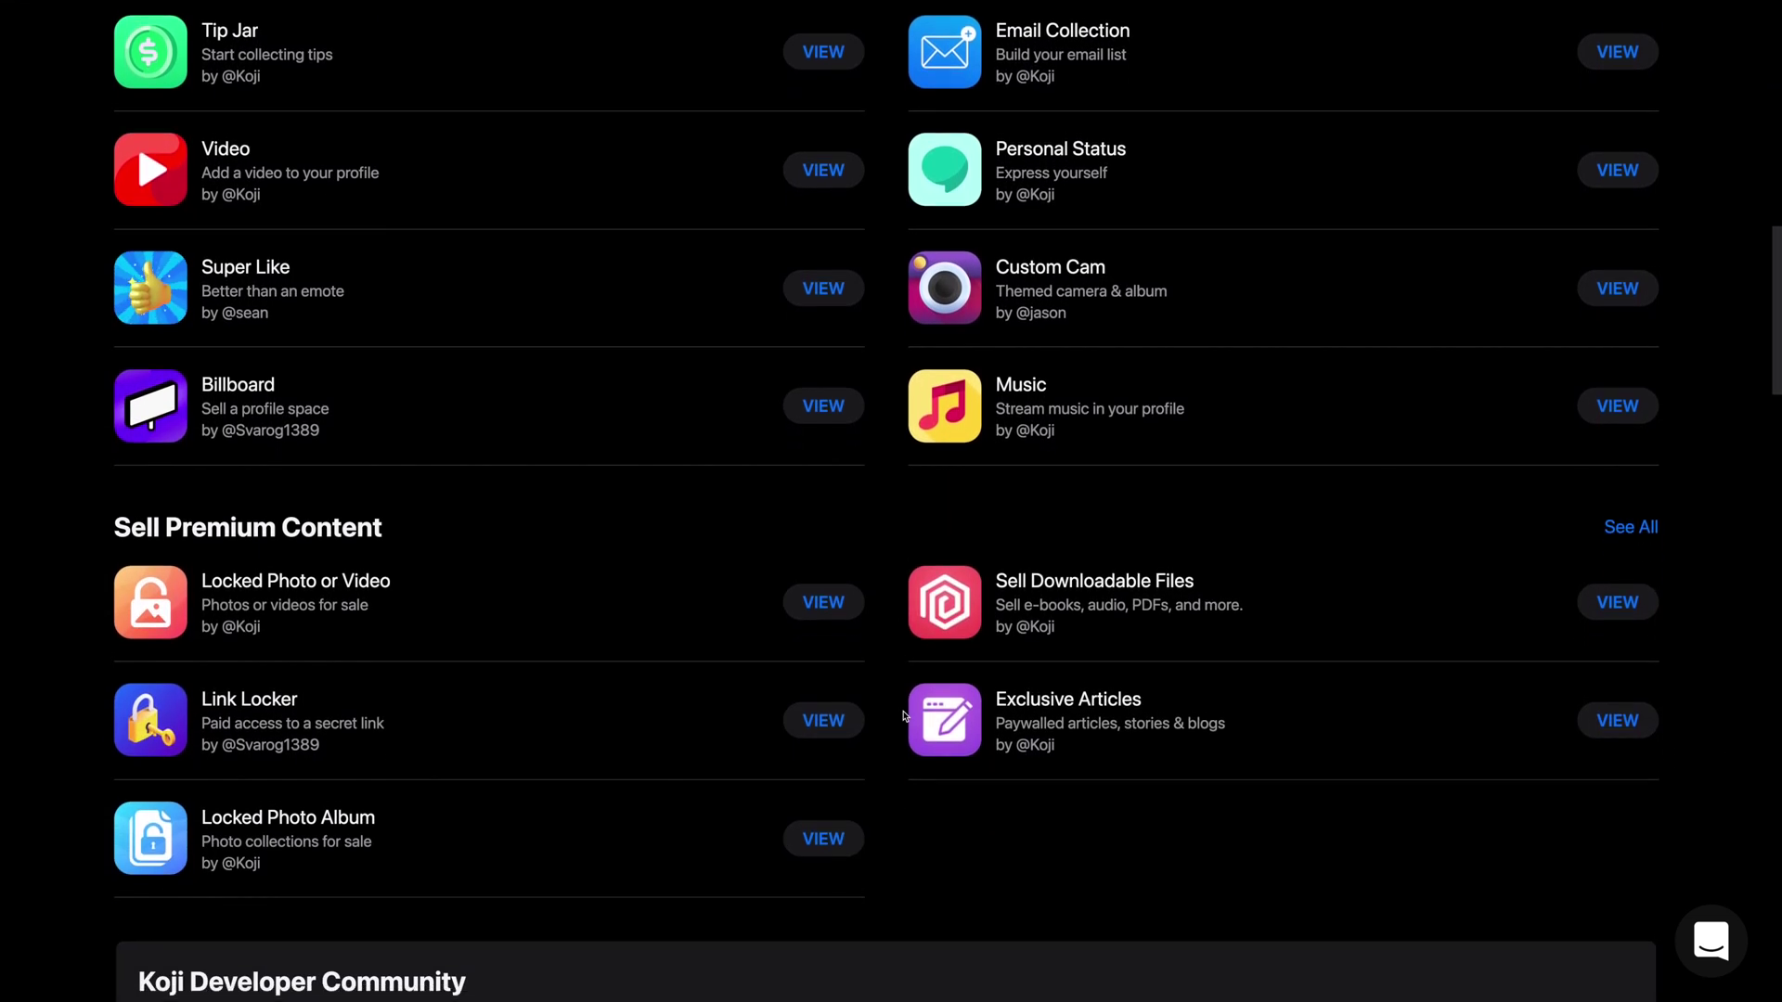
pyautogui.scroll(-2, 905, 717)
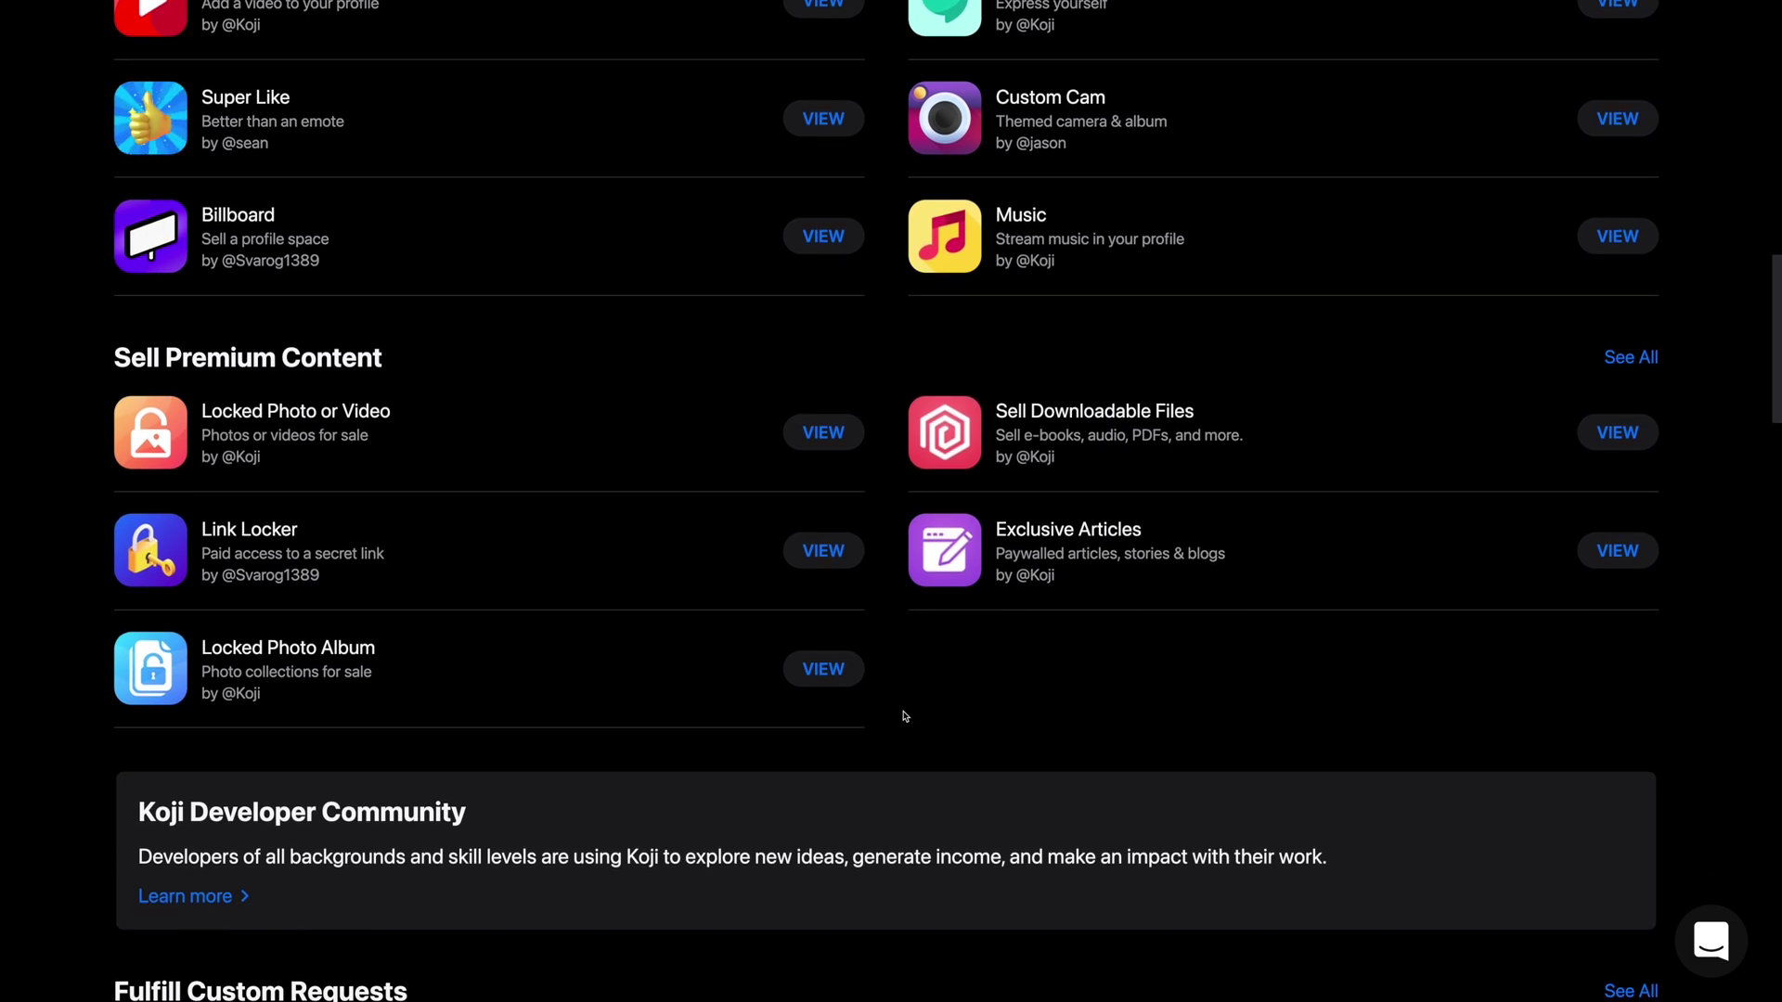
pyautogui.scroll(-2, 905, 716)
pyautogui.scroll(-2, 905, 715)
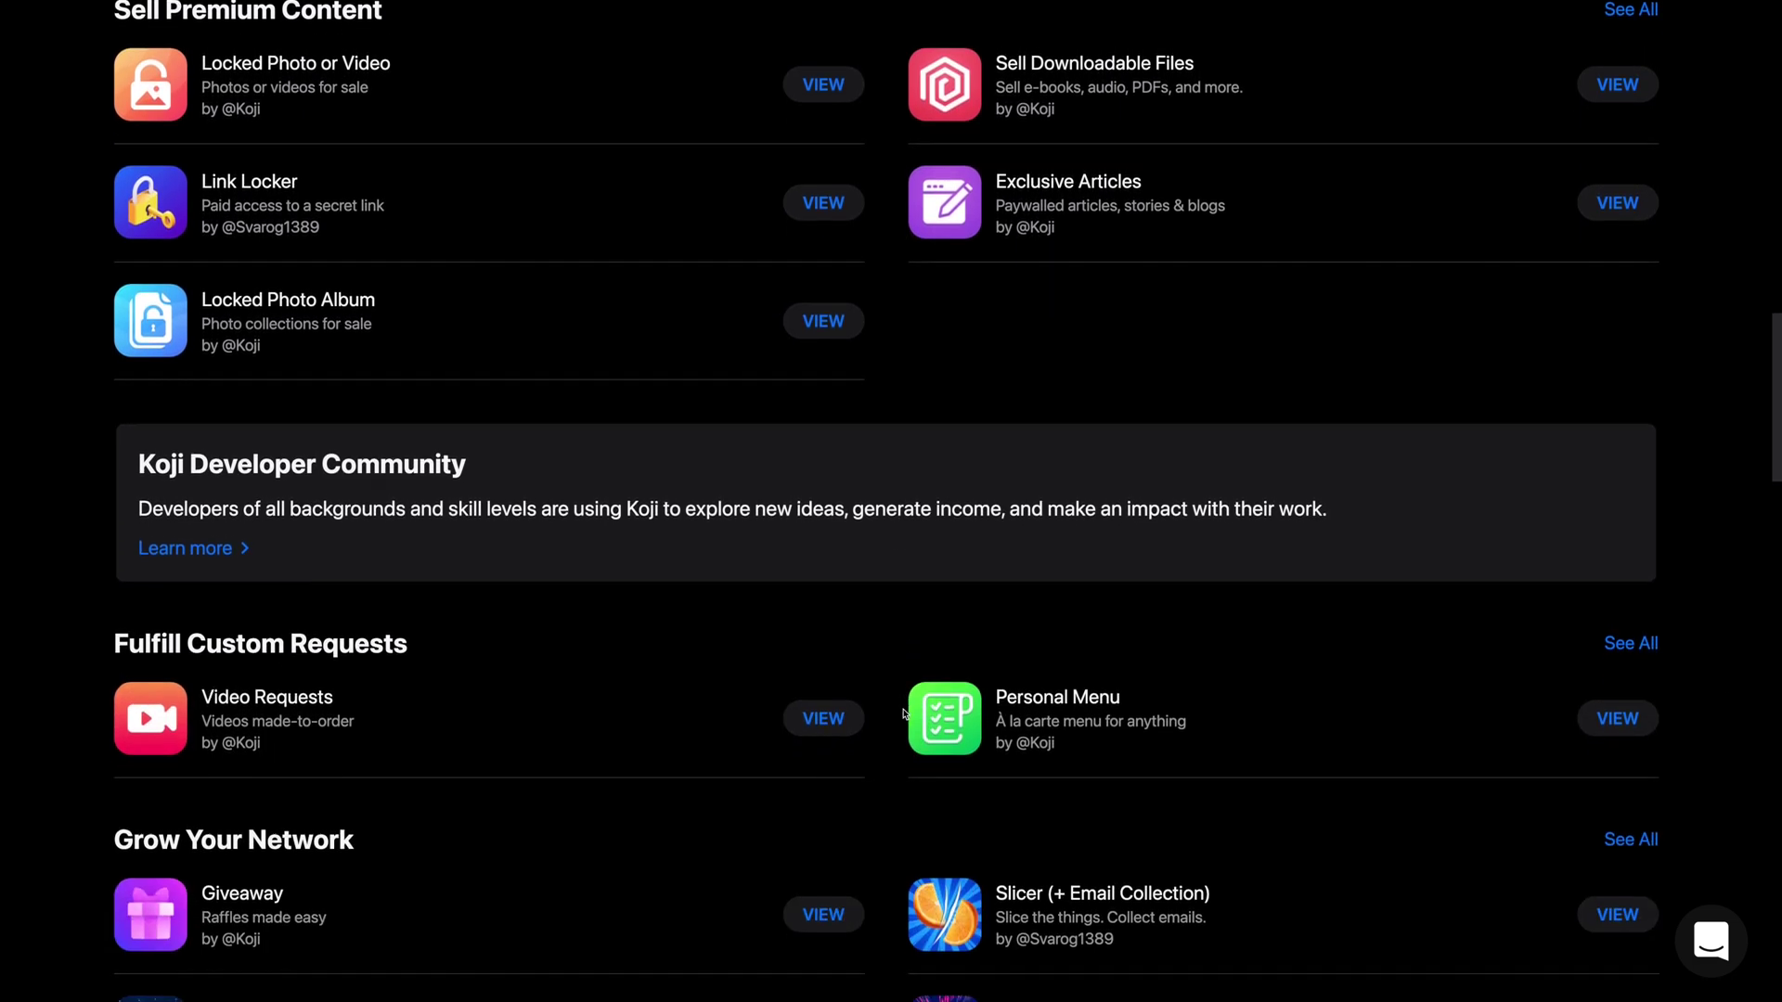
pyautogui.scroll(-2, 905, 715)
pyautogui.scroll(-2, 905, 713)
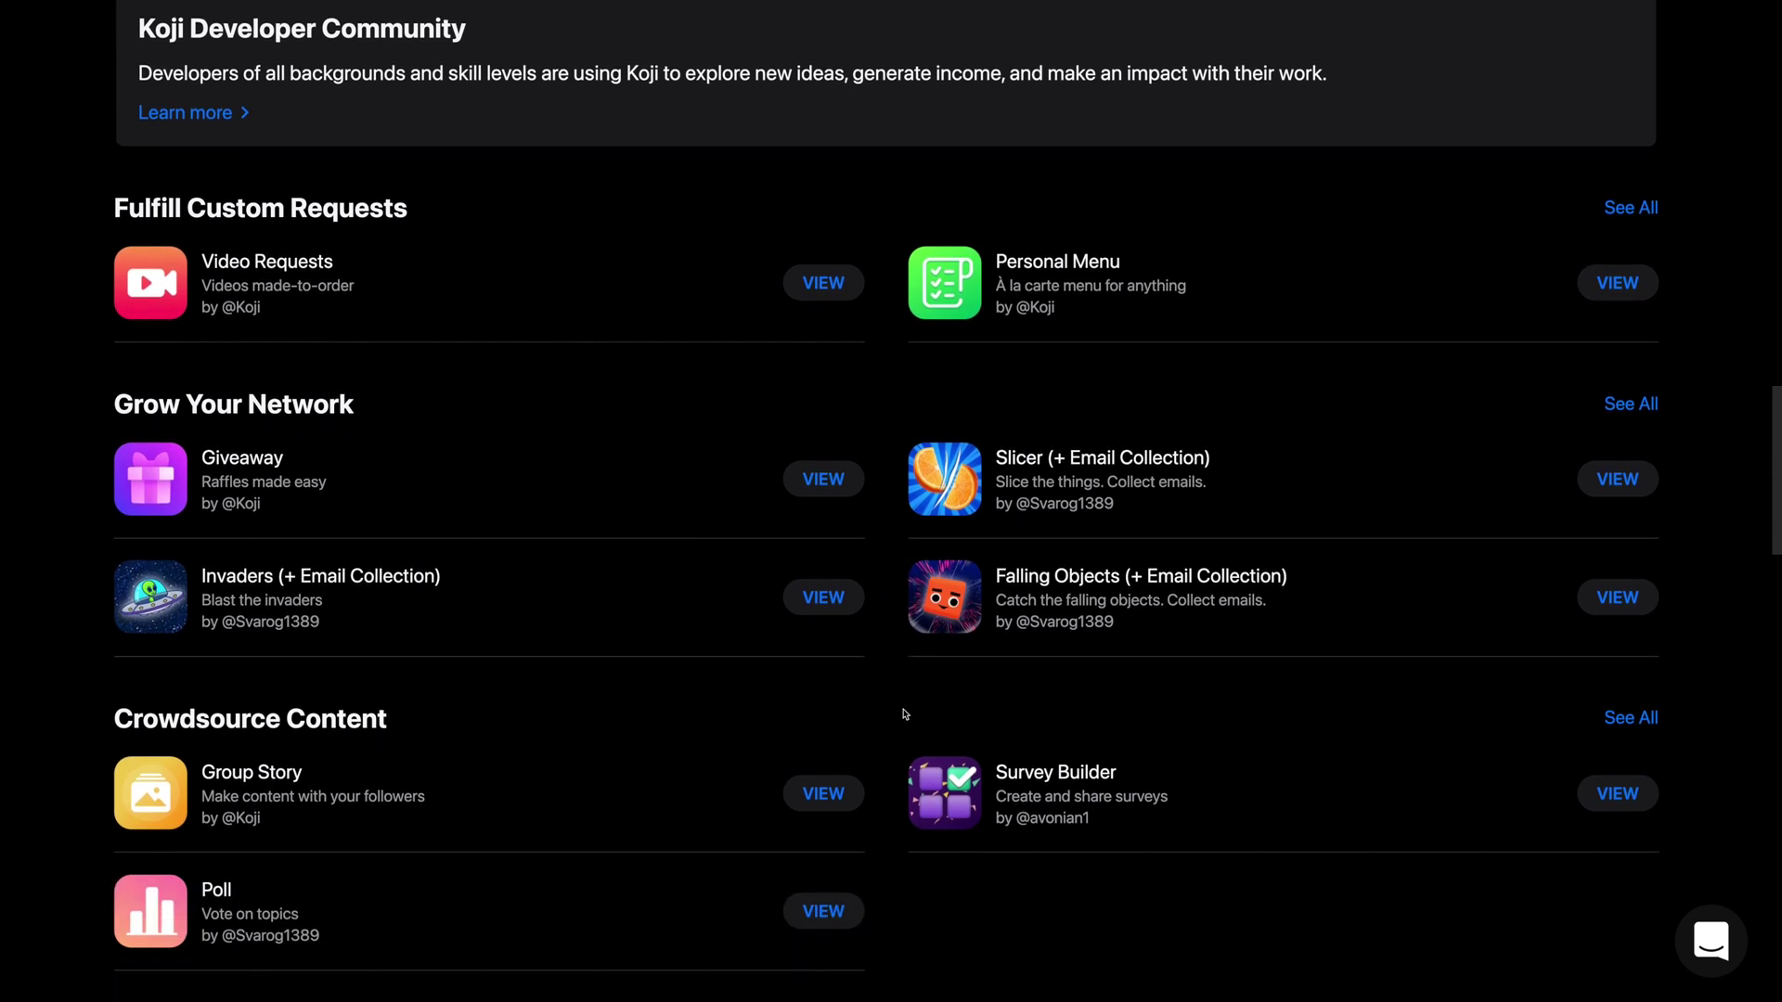
pyautogui.scroll(-2, 905, 714)
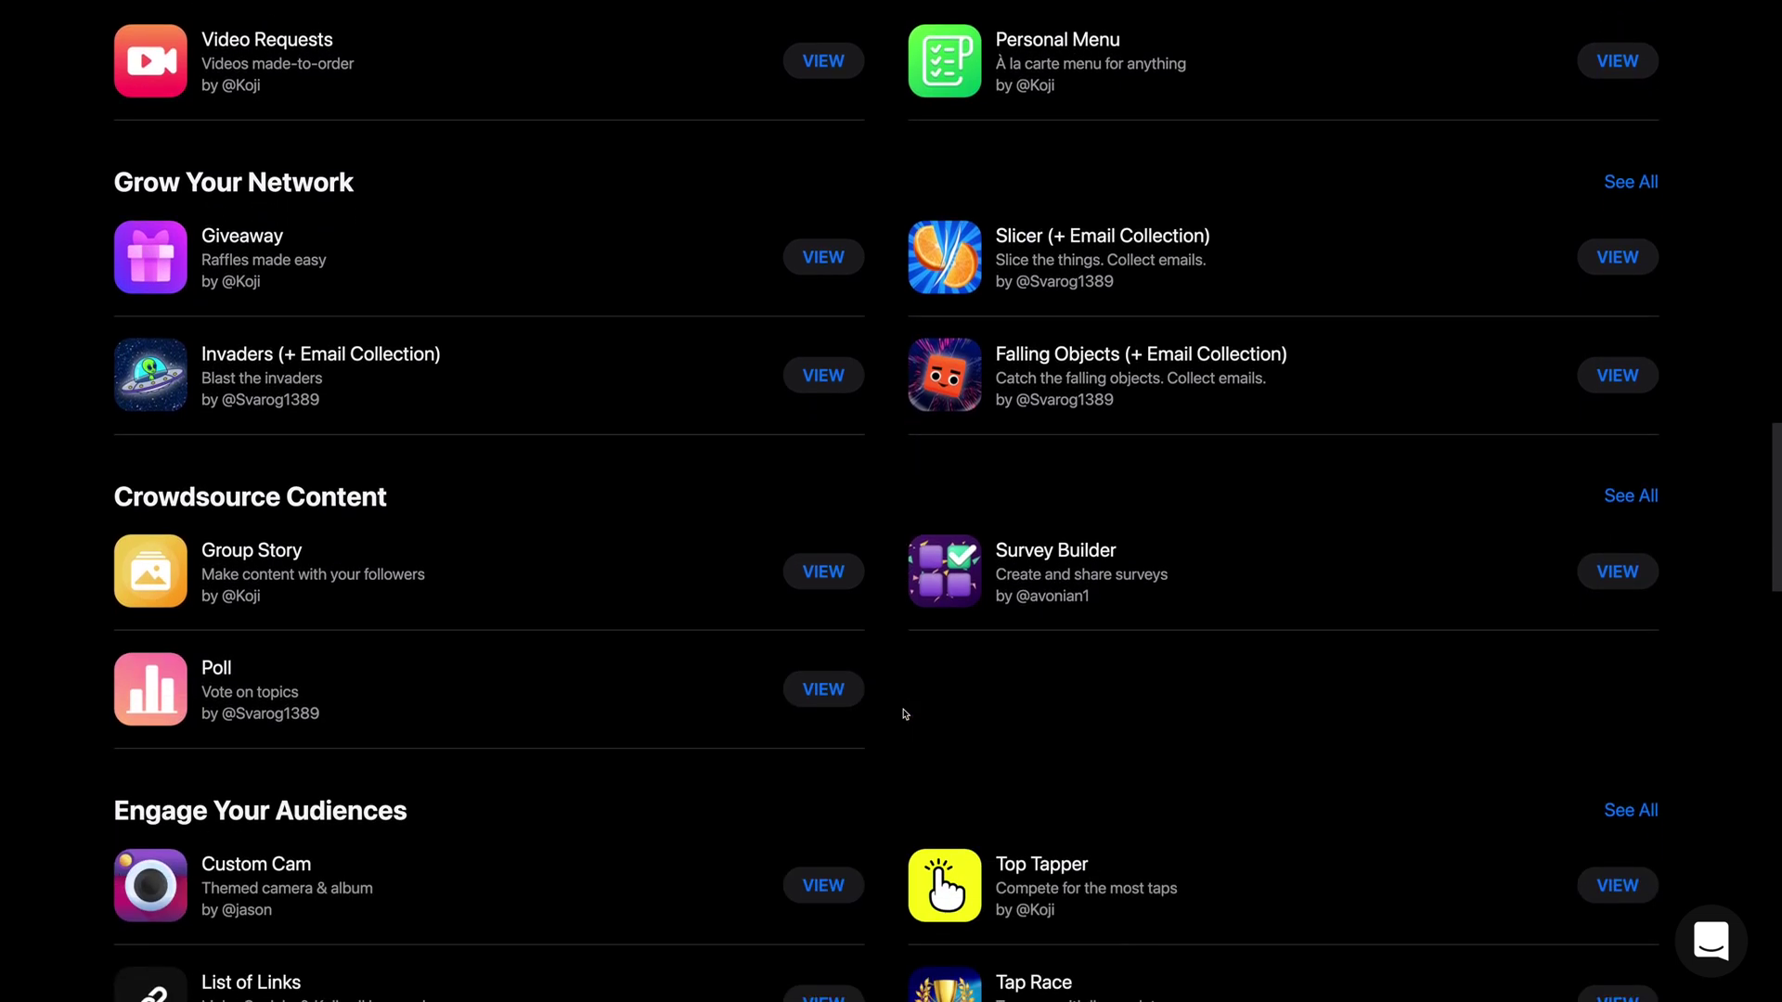
pyautogui.scroll(-2, 905, 713)
pyautogui.scroll(-1, 905, 713)
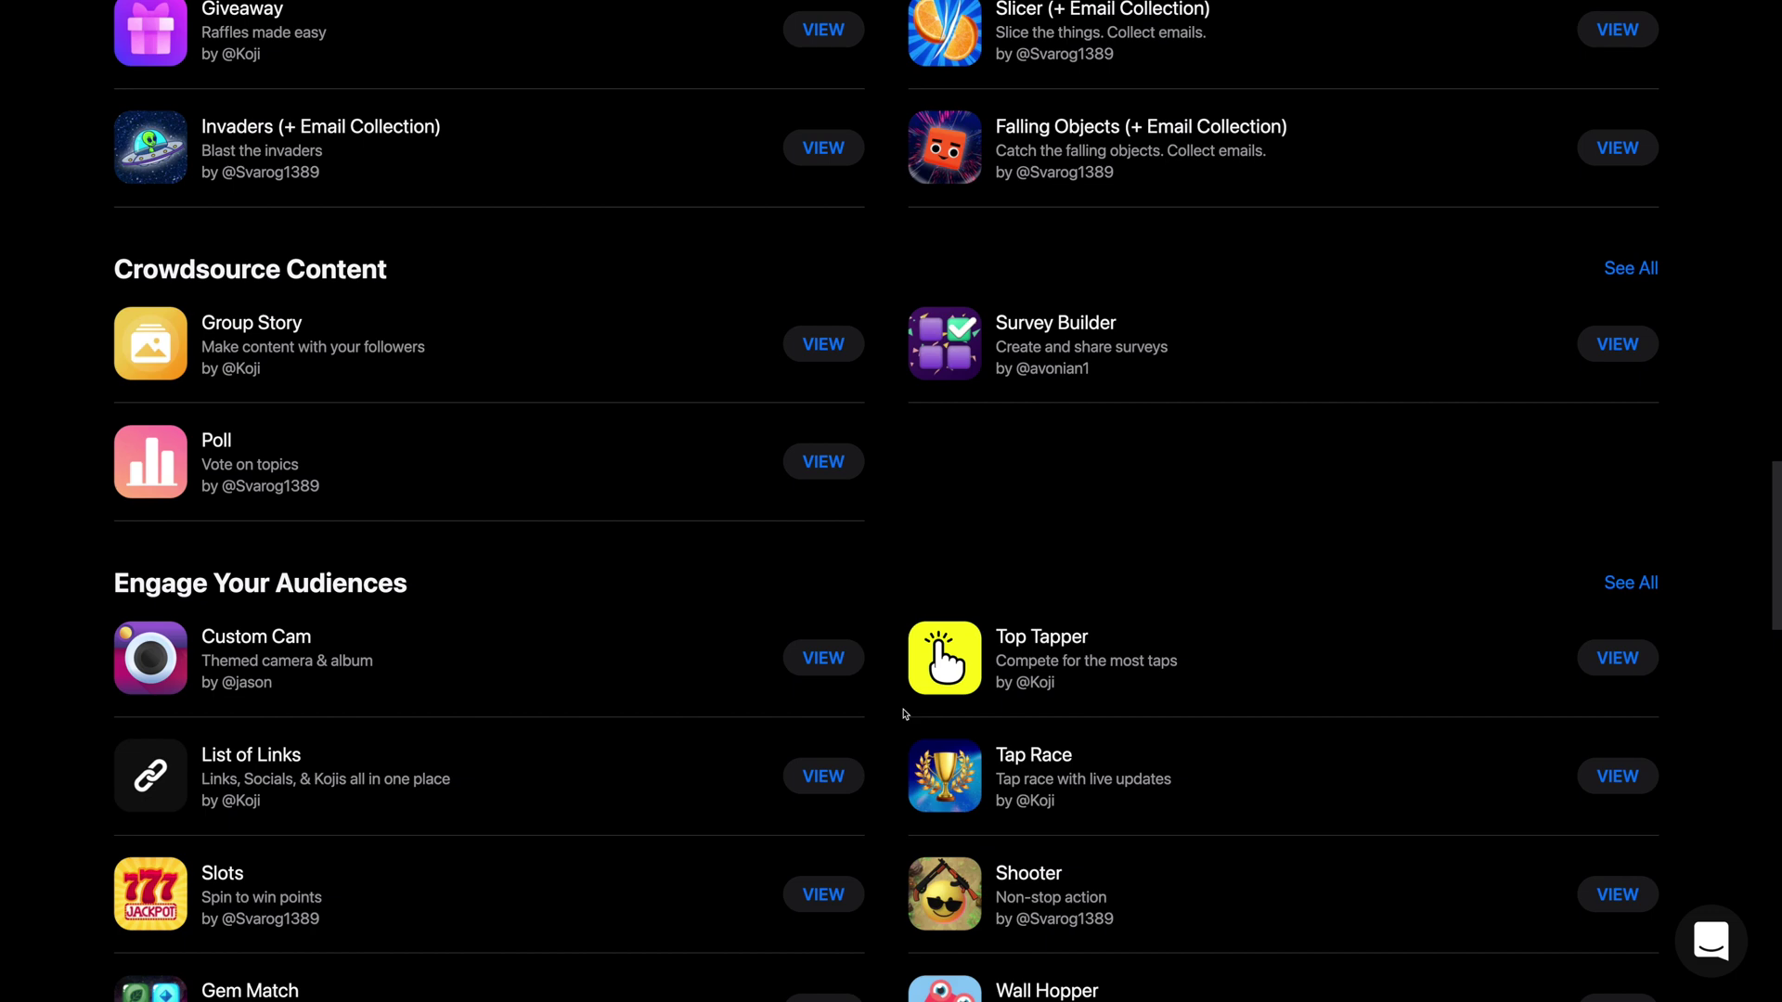
pyautogui.scroll(-6, 905, 714)
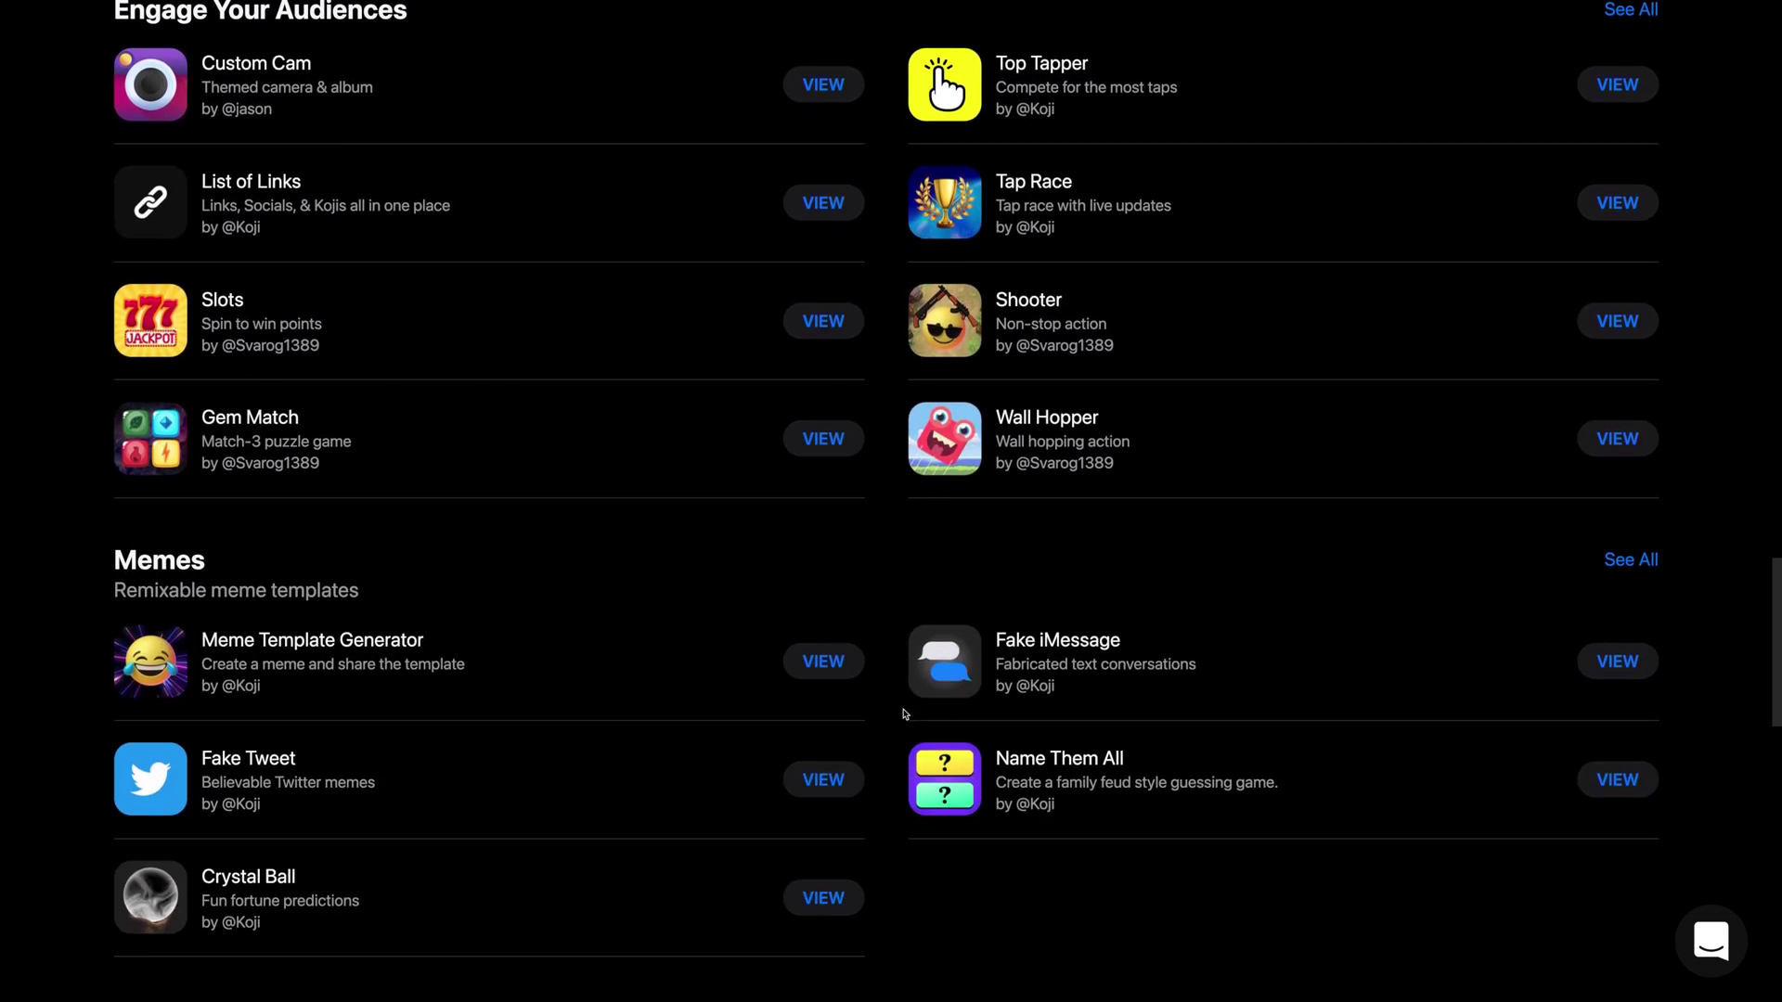
pyautogui.scroll(-3, 905, 714)
pyautogui.scroll(-4, 905, 714)
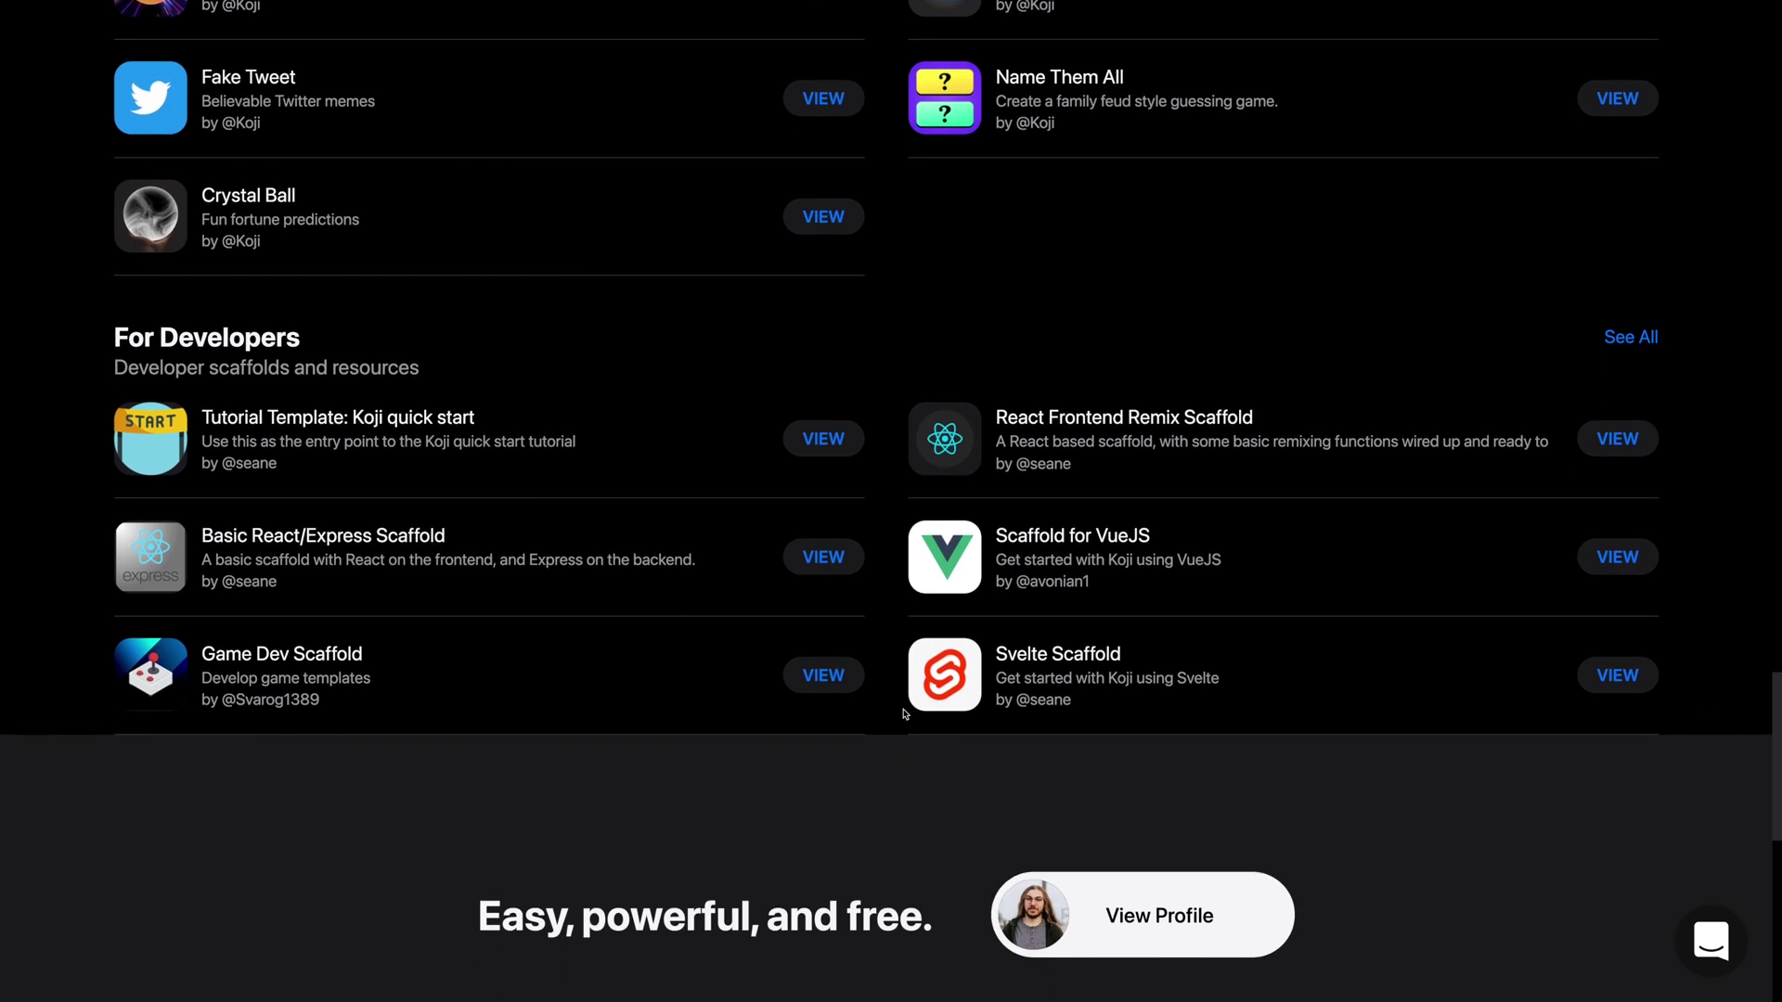
pyautogui.scroll(-4, 905, 714)
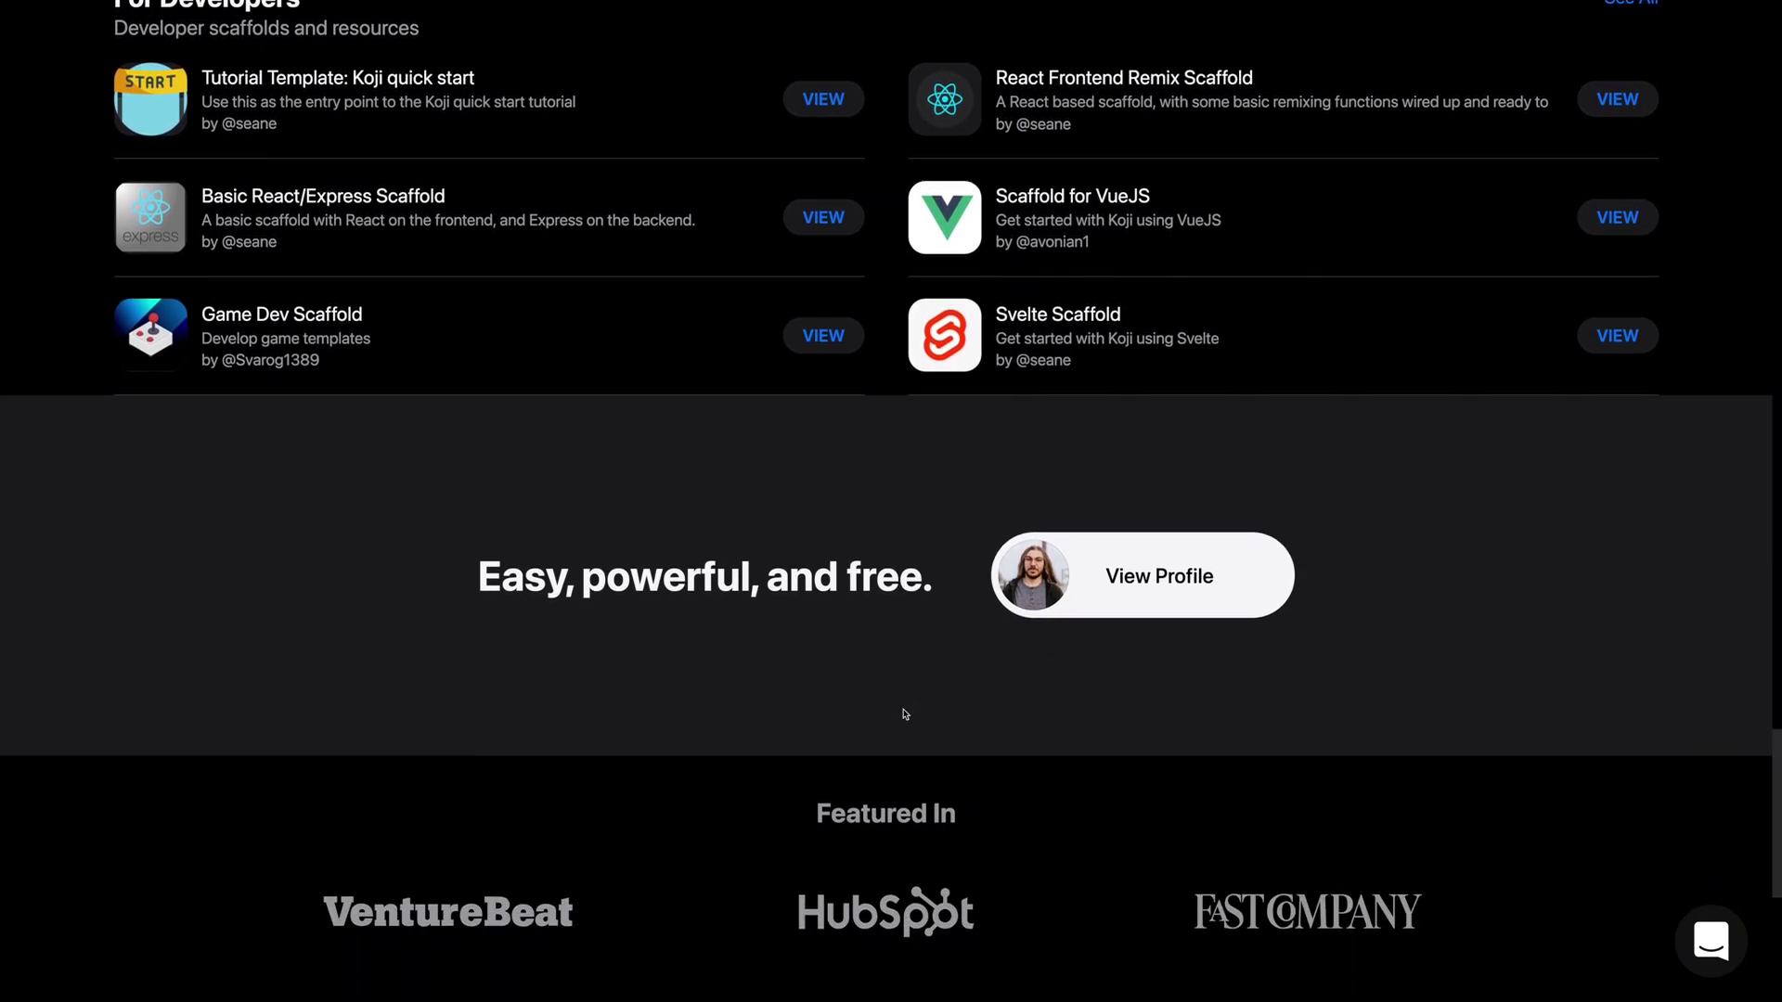
pyautogui.scroll(-4, 905, 714)
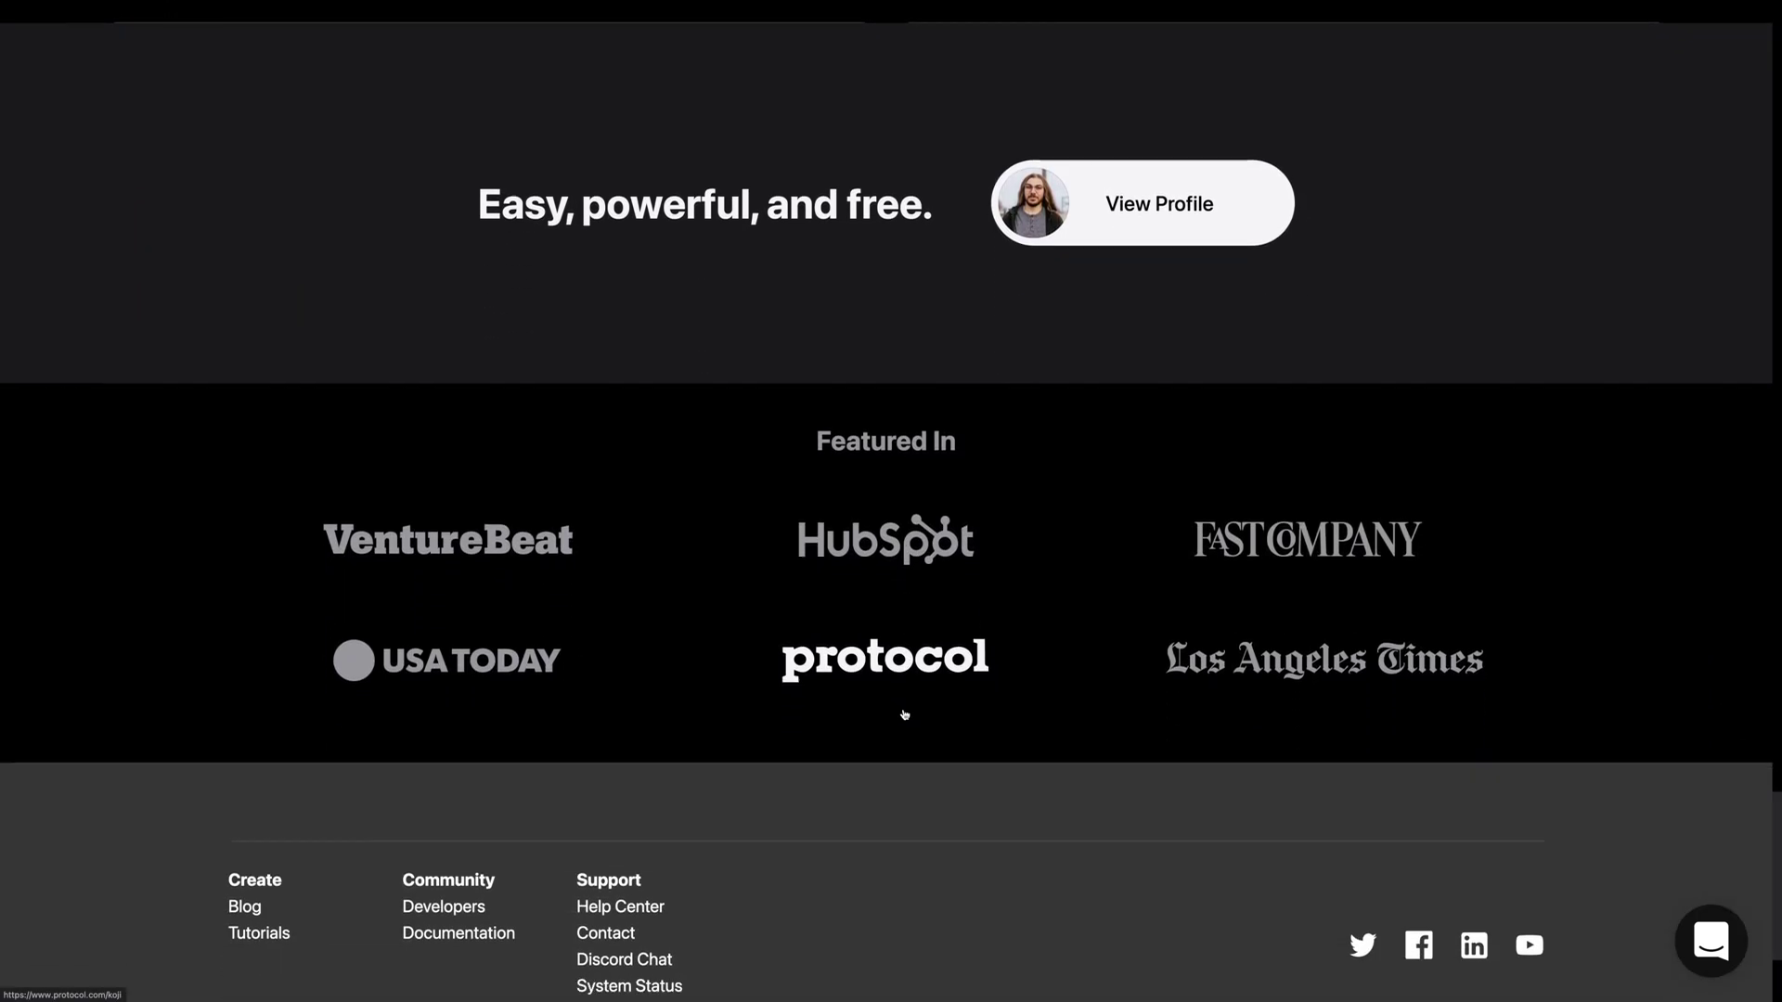
pyautogui.scroll(-1, 905, 714)
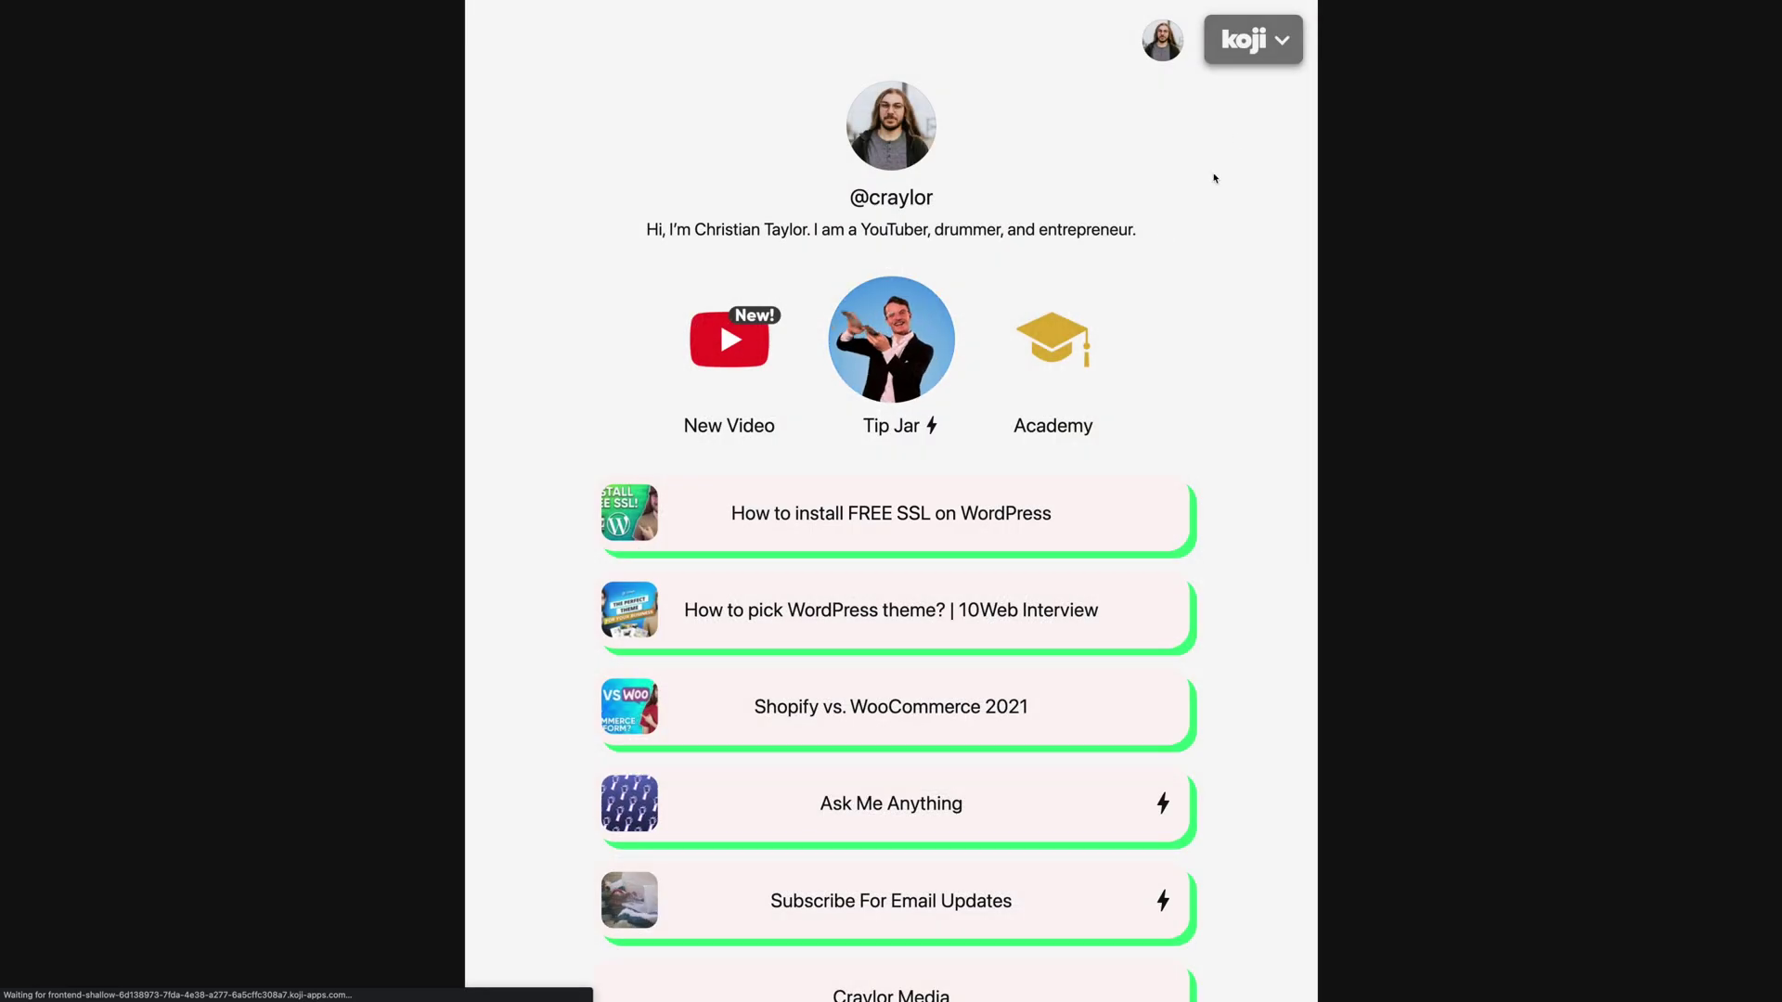
# Step: From the profile's koji dropdown, go to Analytics and open the Plugins card
pyautogui.click(1279, 44)
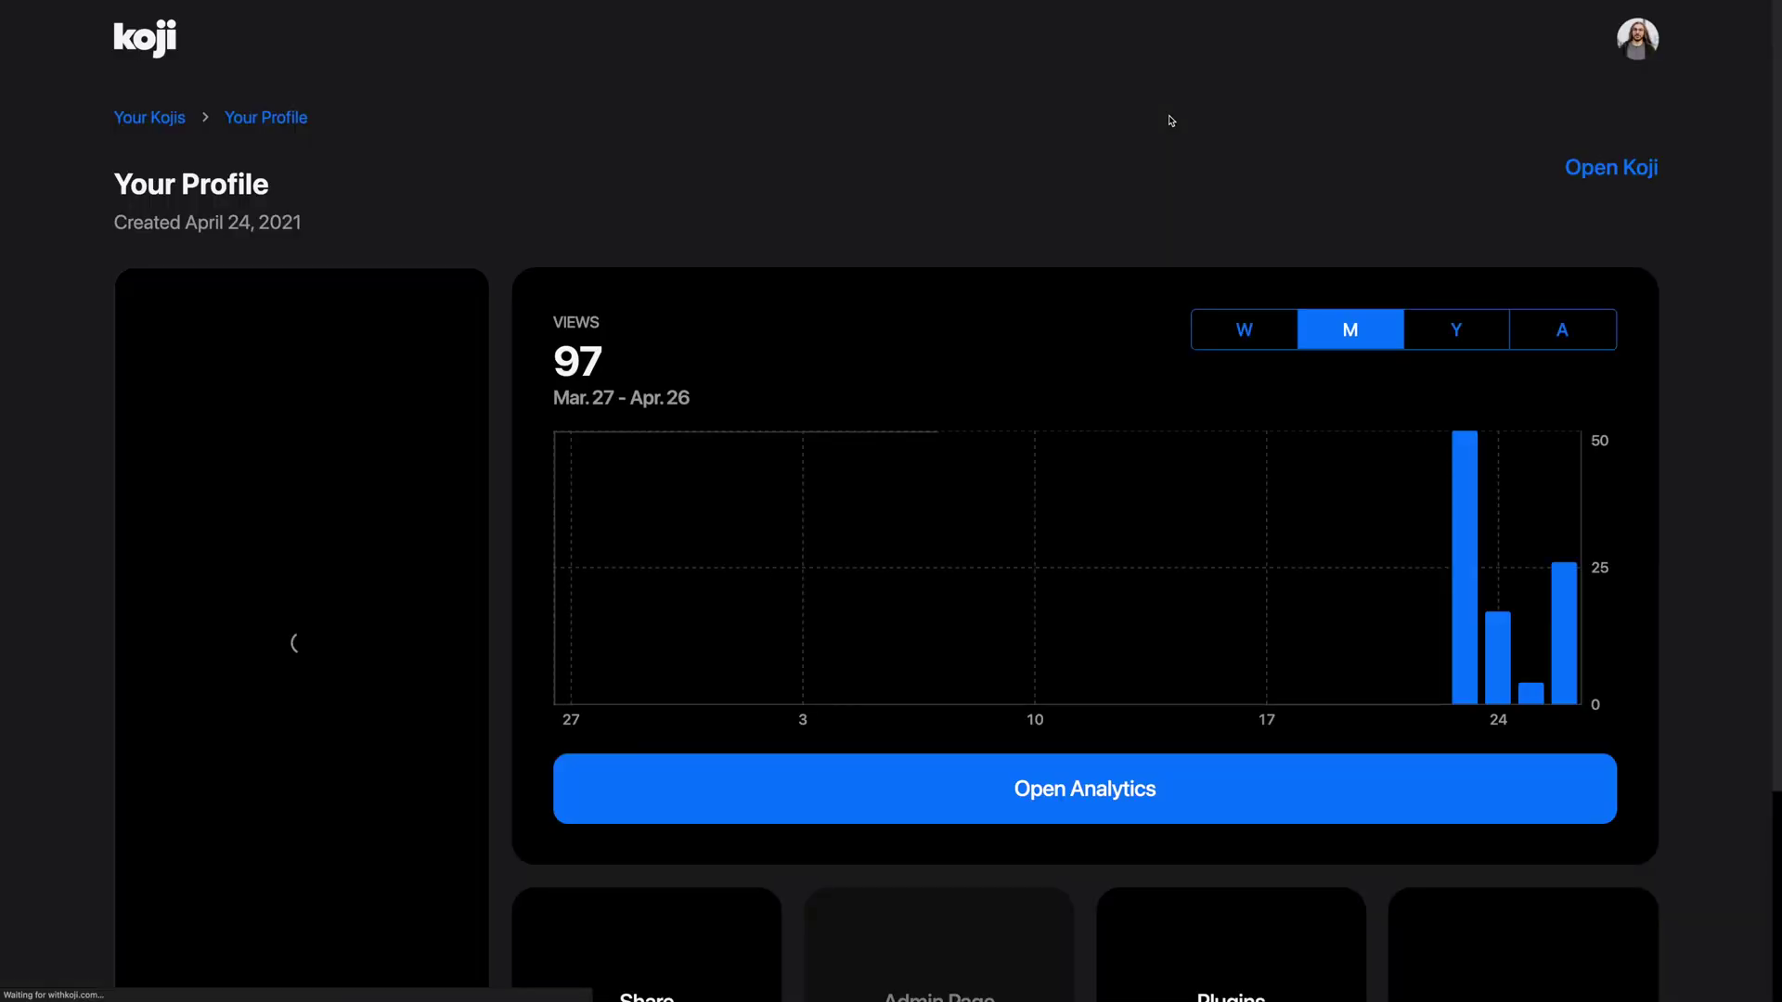
pyautogui.scroll(-3, 1171, 120)
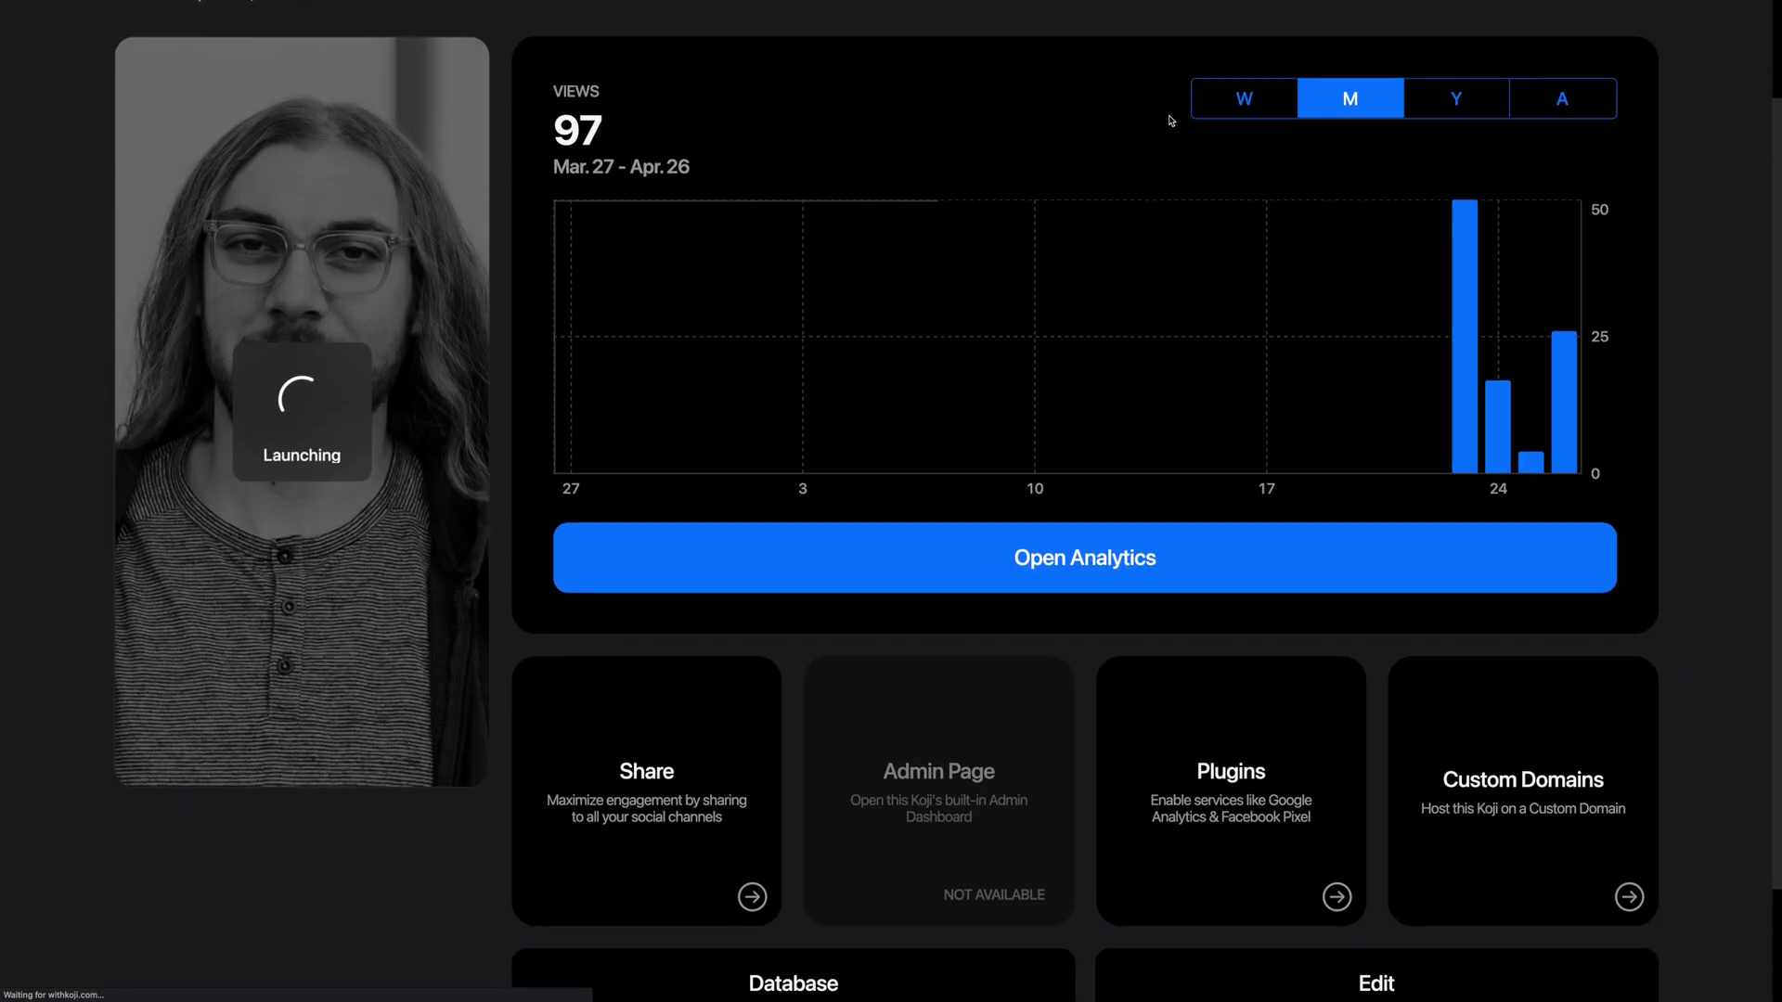
pyautogui.click(1290, 748)
# Step: Inspect the Facebook Pixel and Google Analytics plugins, then start adding 'A domain you own'
pyautogui.click(636, 344)
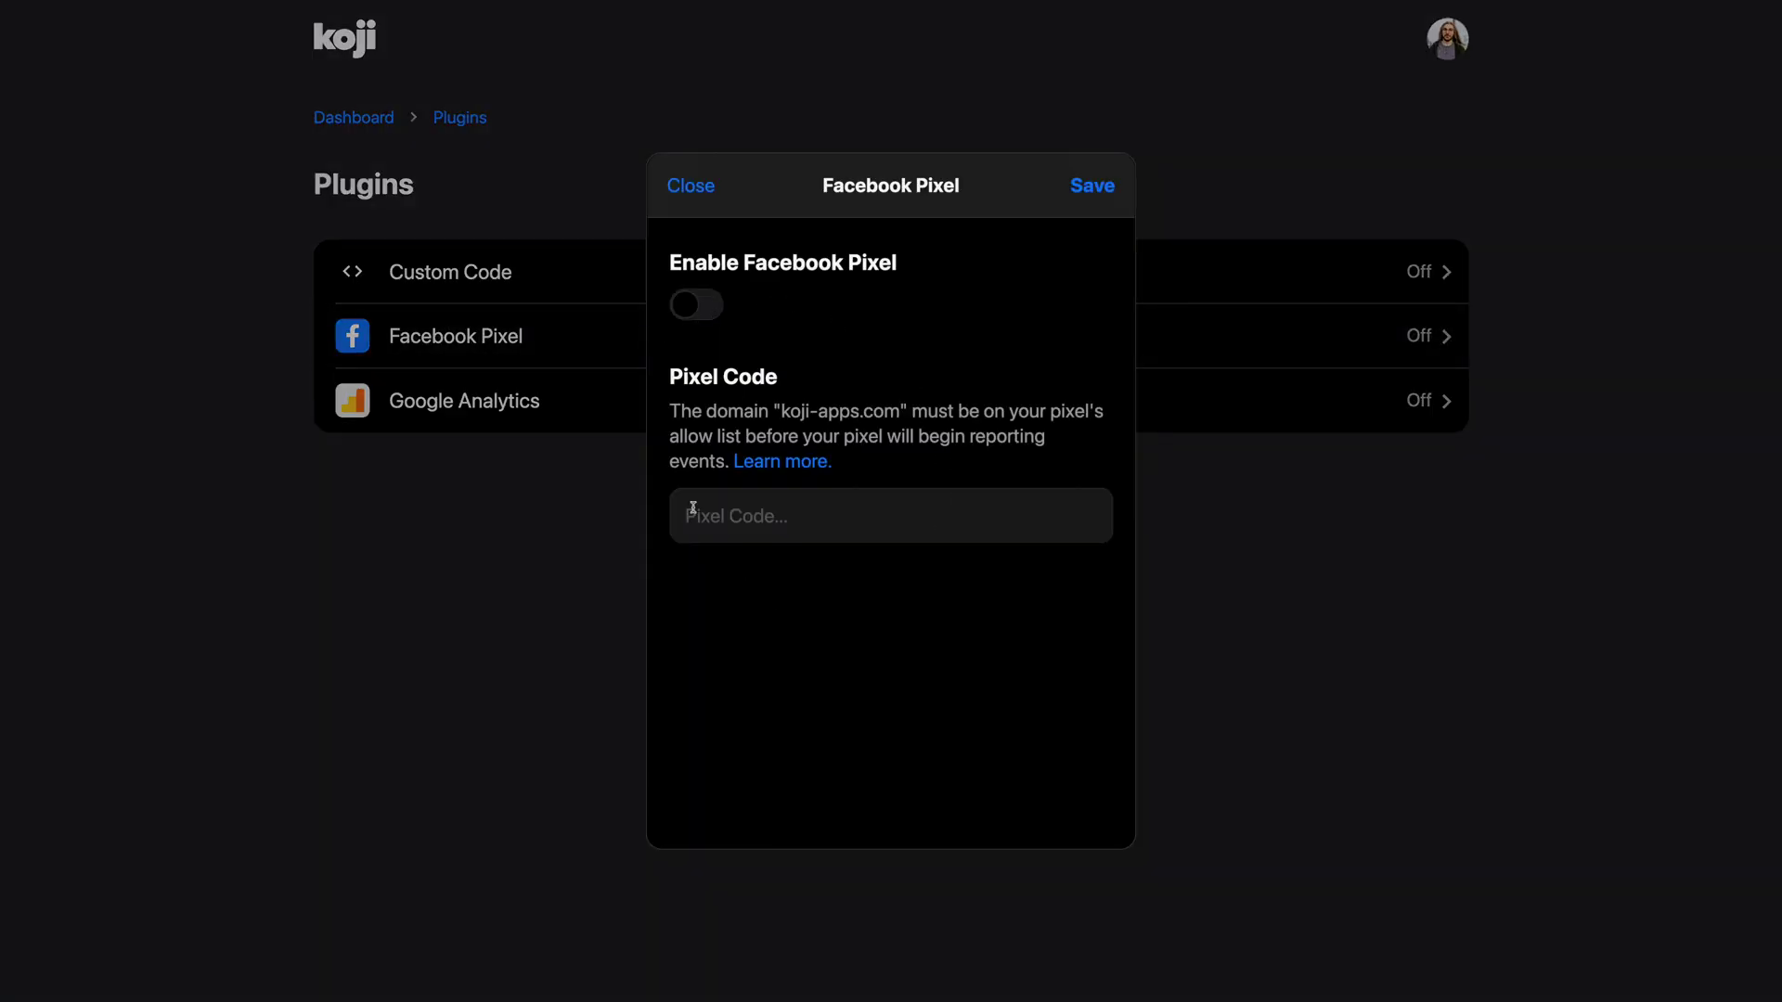
pyautogui.click(712, 191)
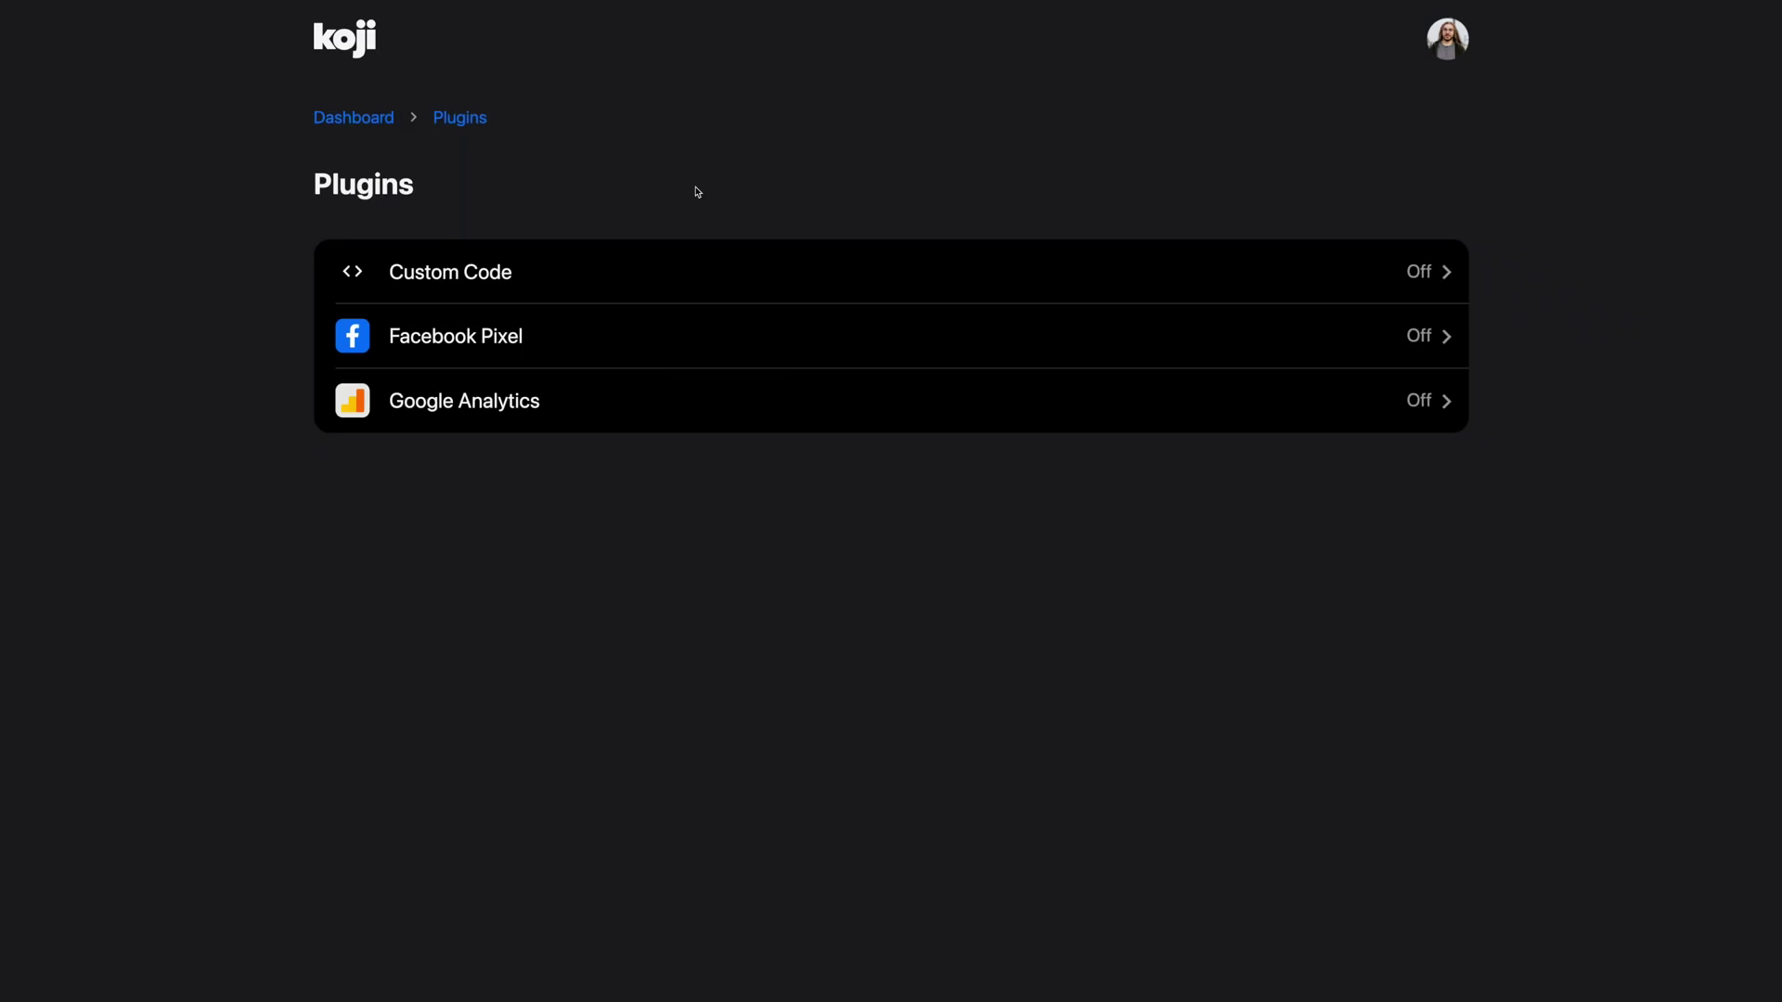
pyautogui.click(808, 402)
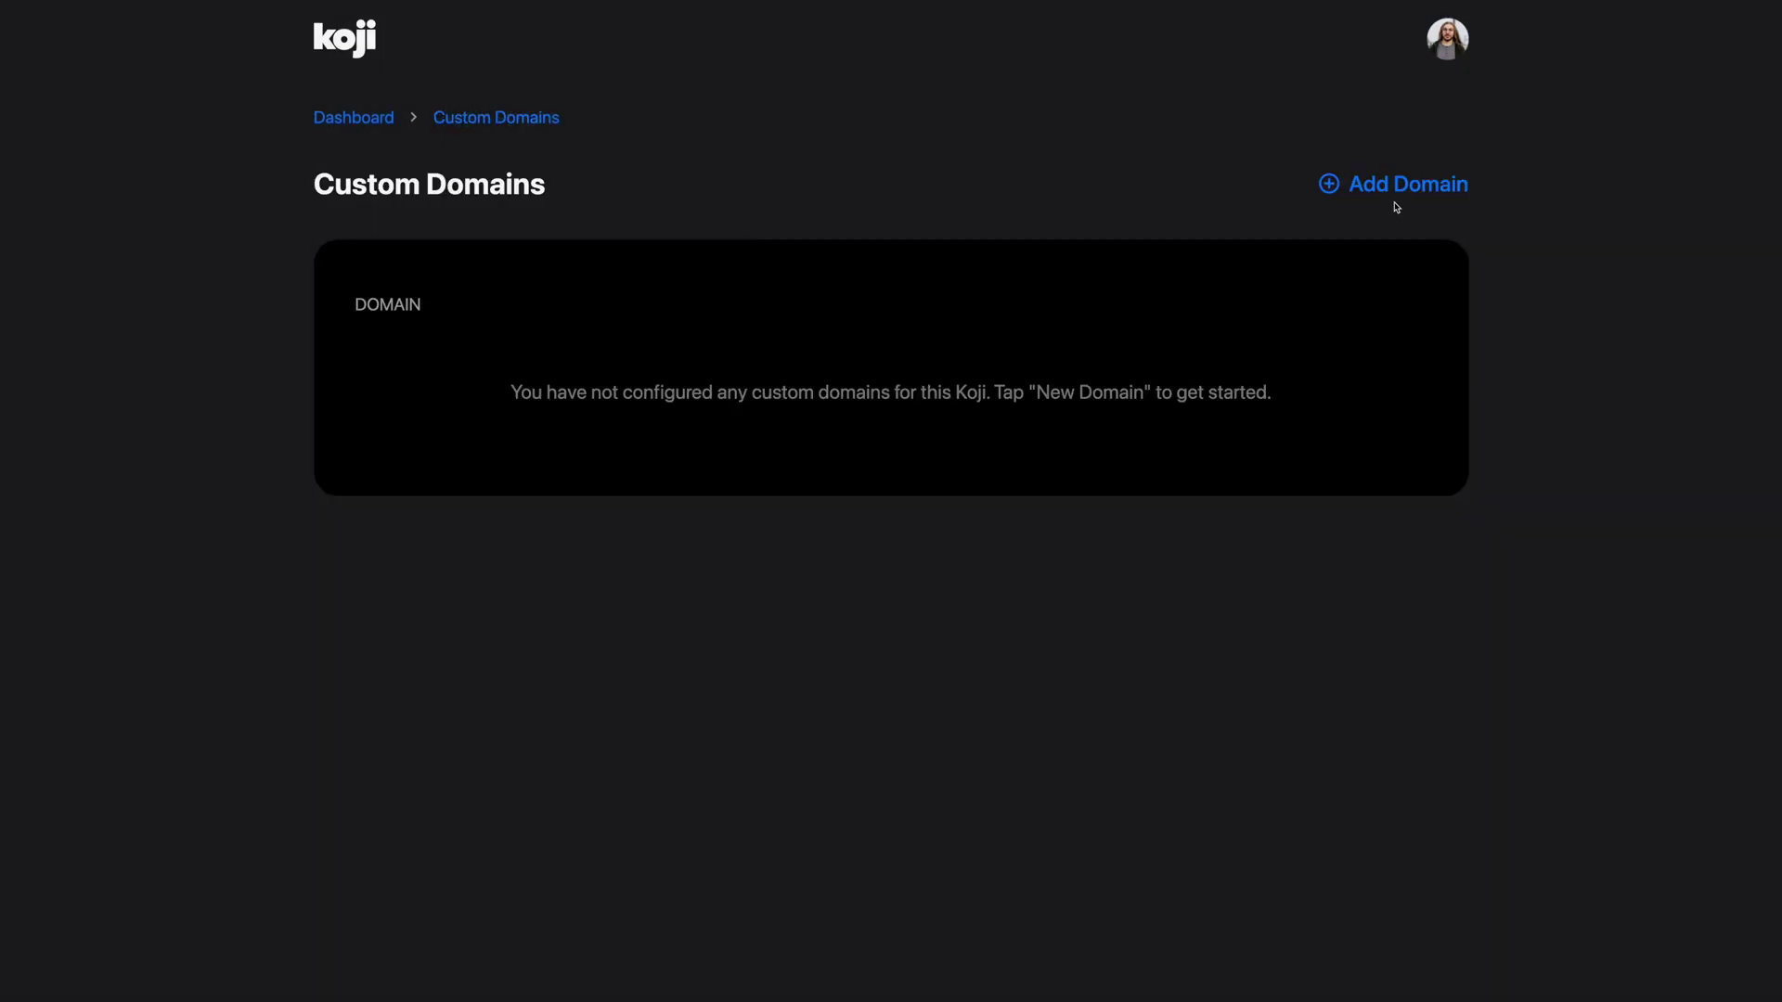
pyautogui.click(1390, 190)
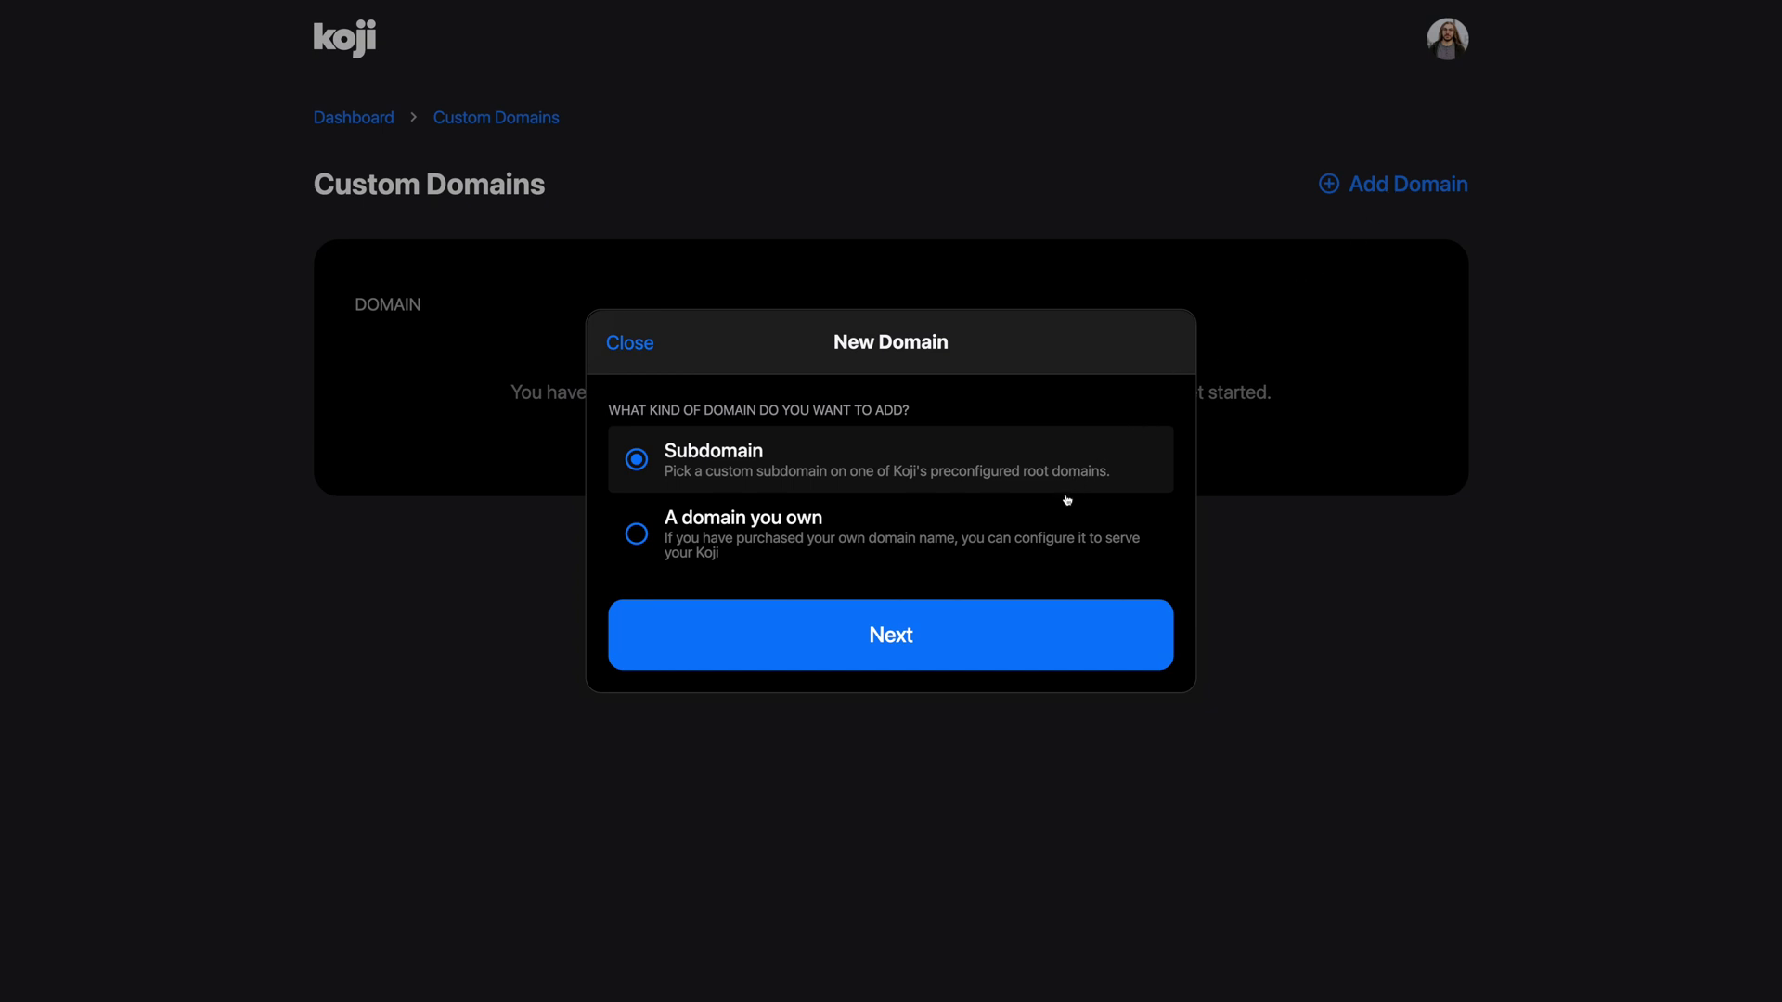
pyautogui.click(1049, 536)
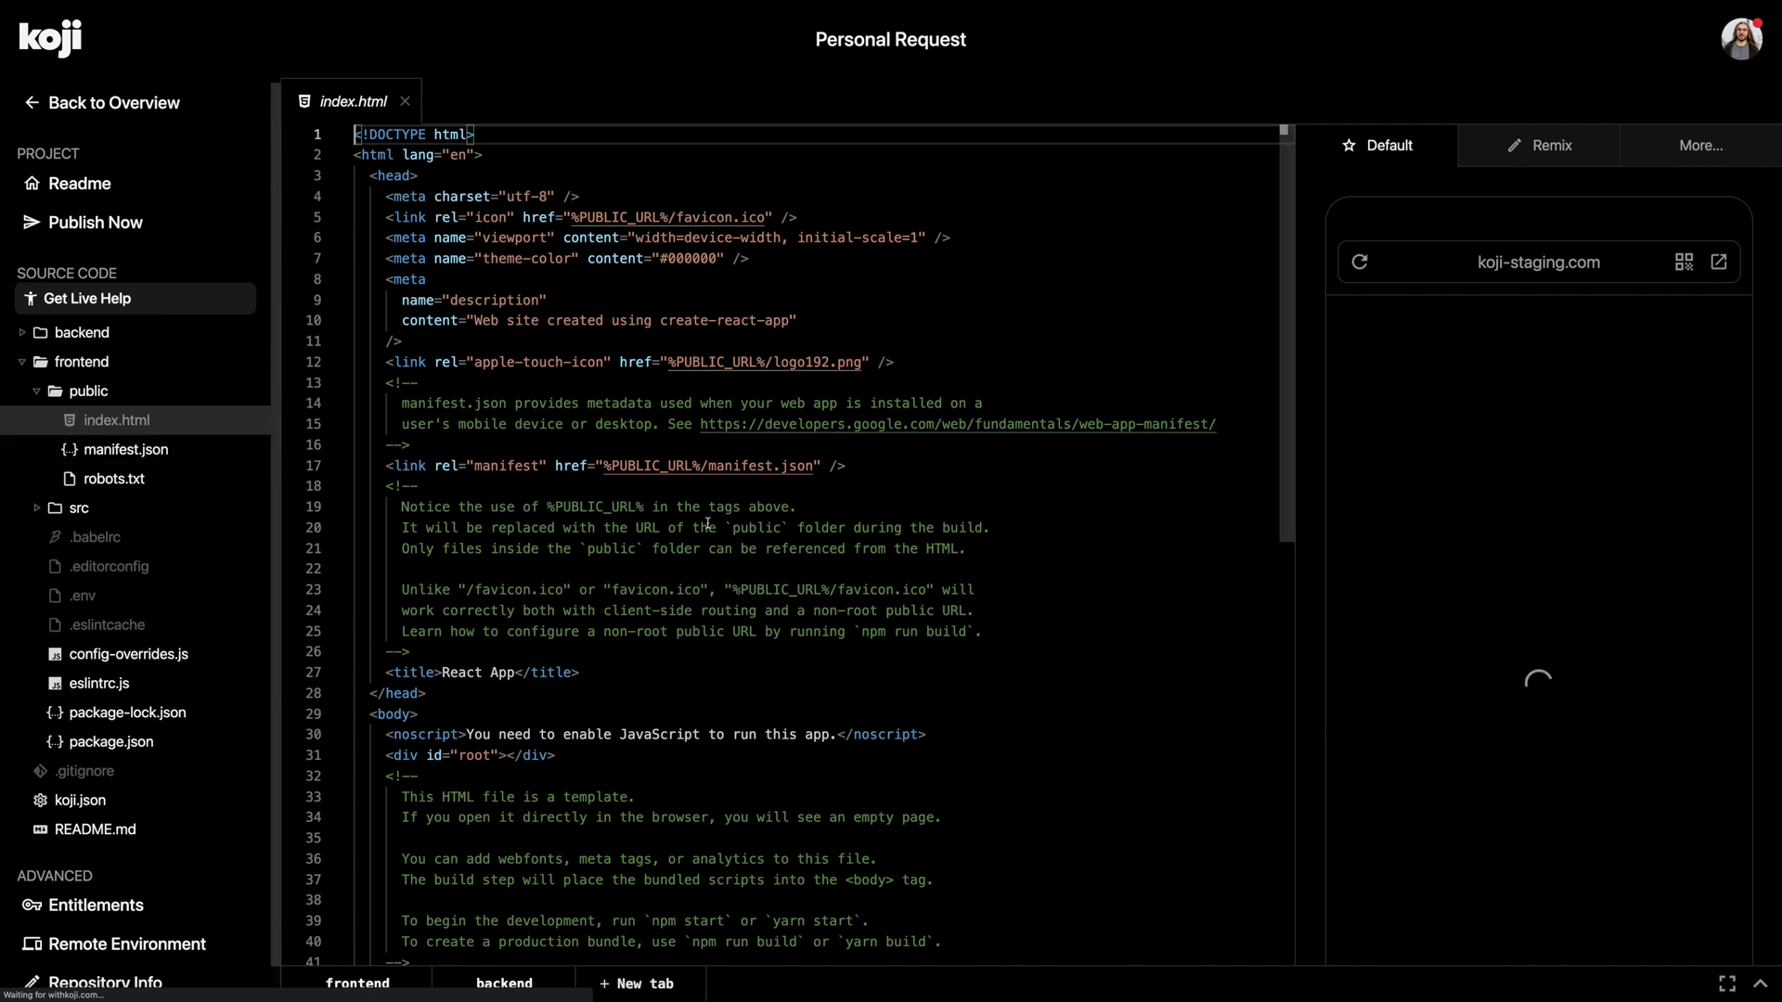
# Step: Expand the frontend src folder and open its index.html
pyautogui.scroll(-5, 708, 524)
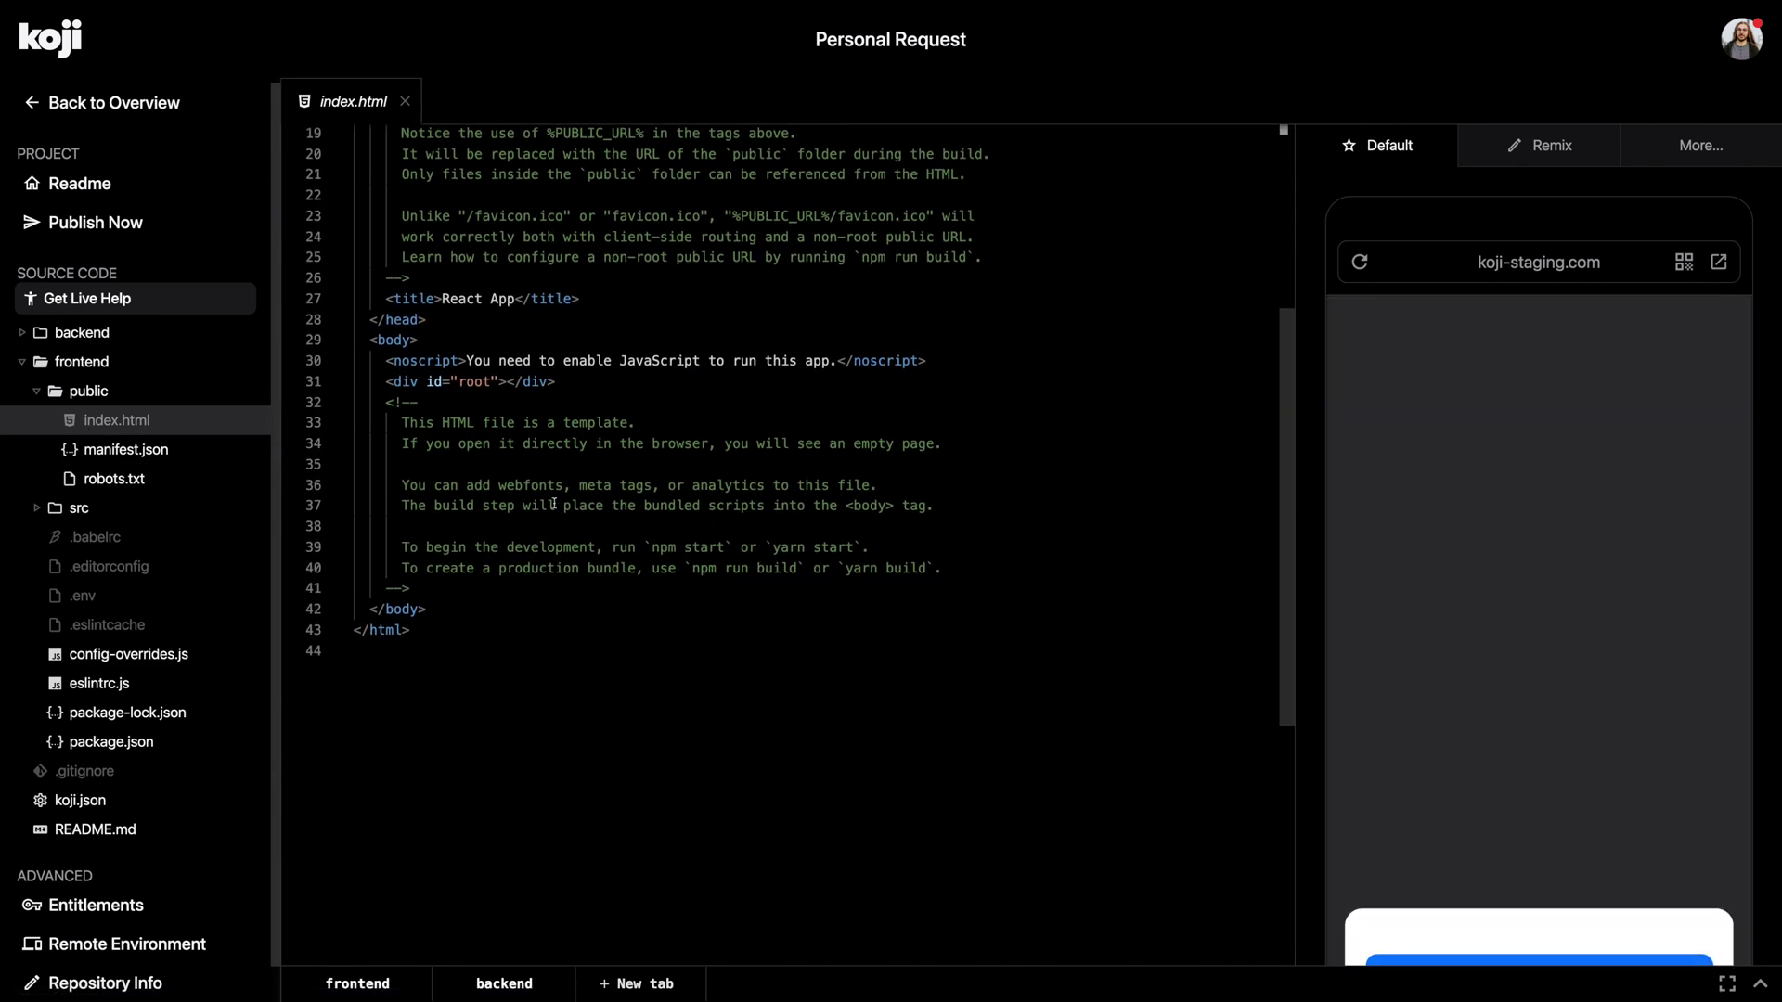
pyautogui.click(35, 508)
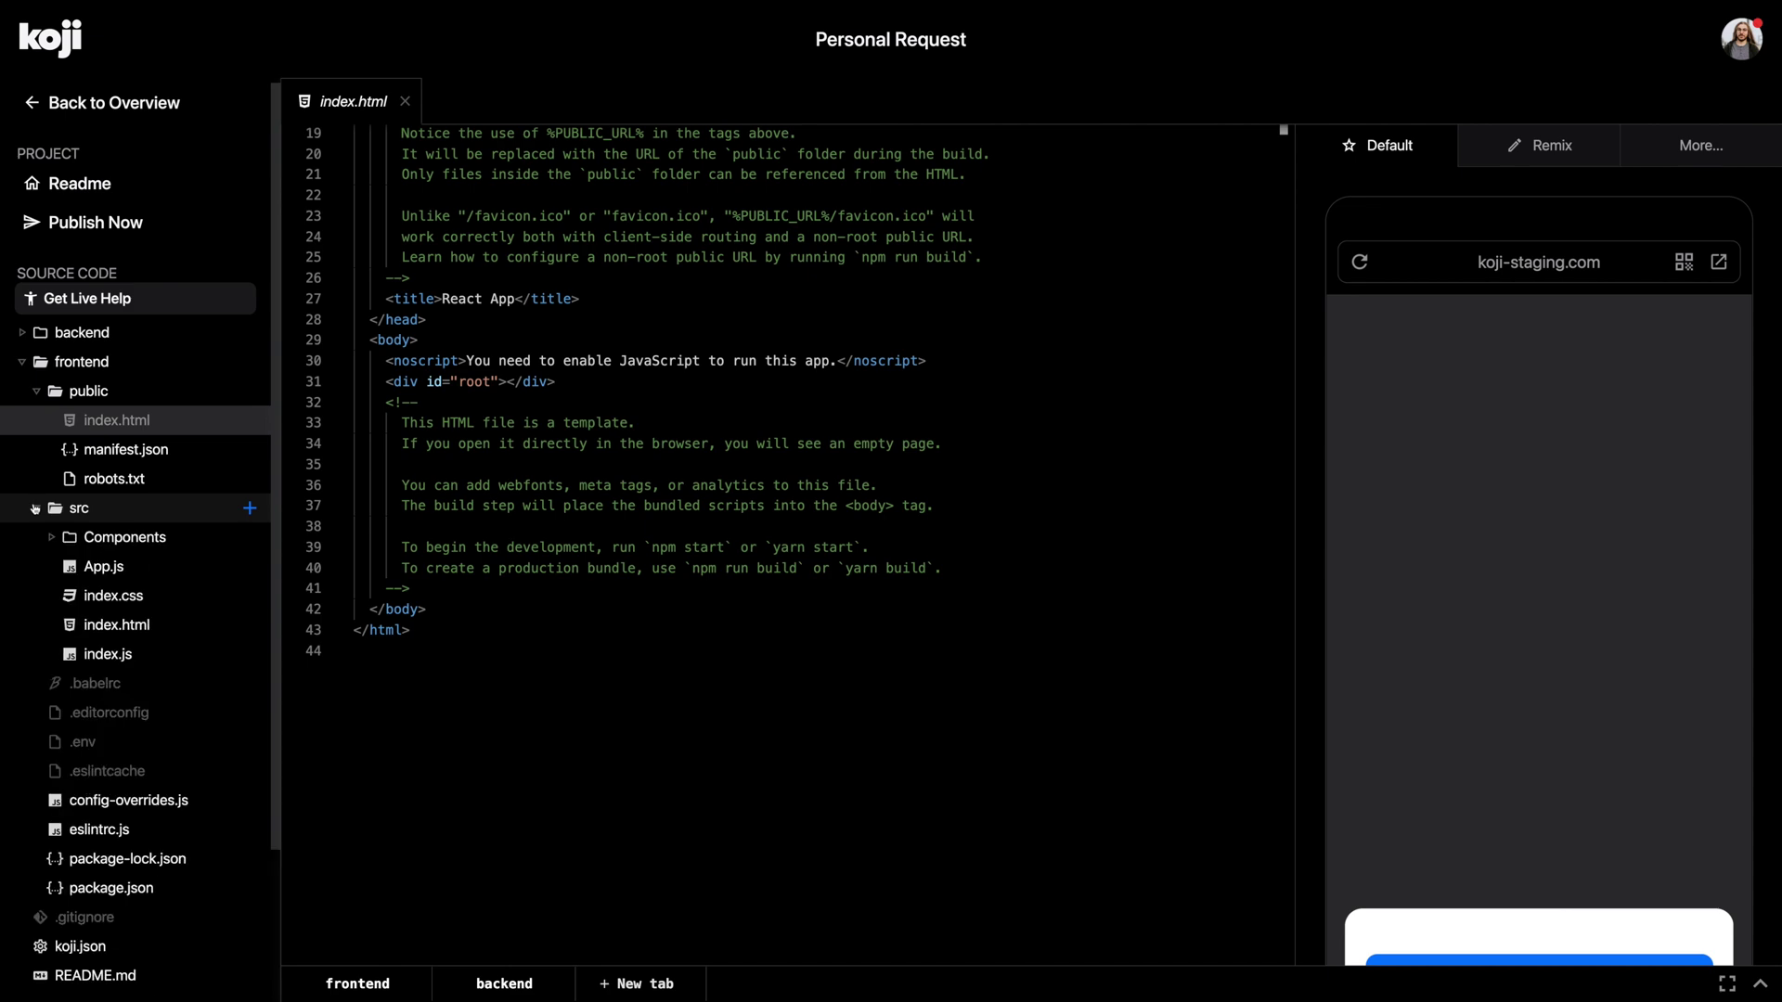
pyautogui.click(147, 625)
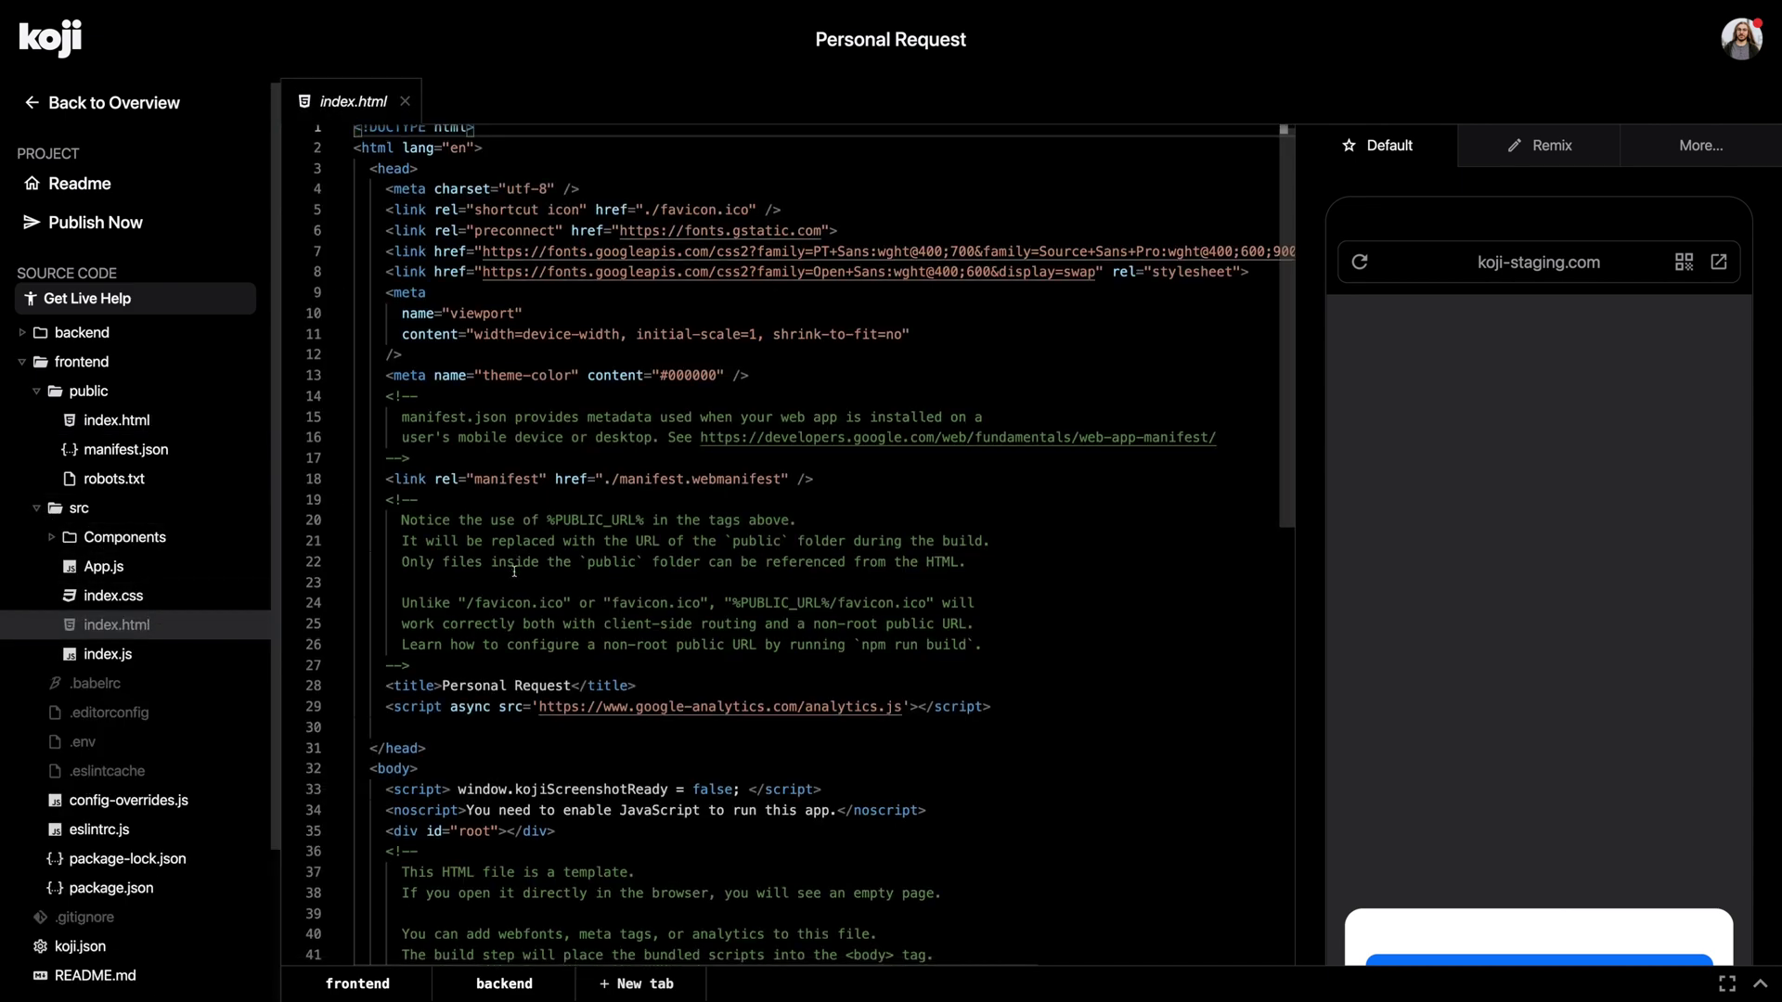
# Step: Expand the backend folder and open the index.css global stylesheet
pyautogui.scroll(-5, 514, 570)
pyautogui.scroll(3, 512, 571)
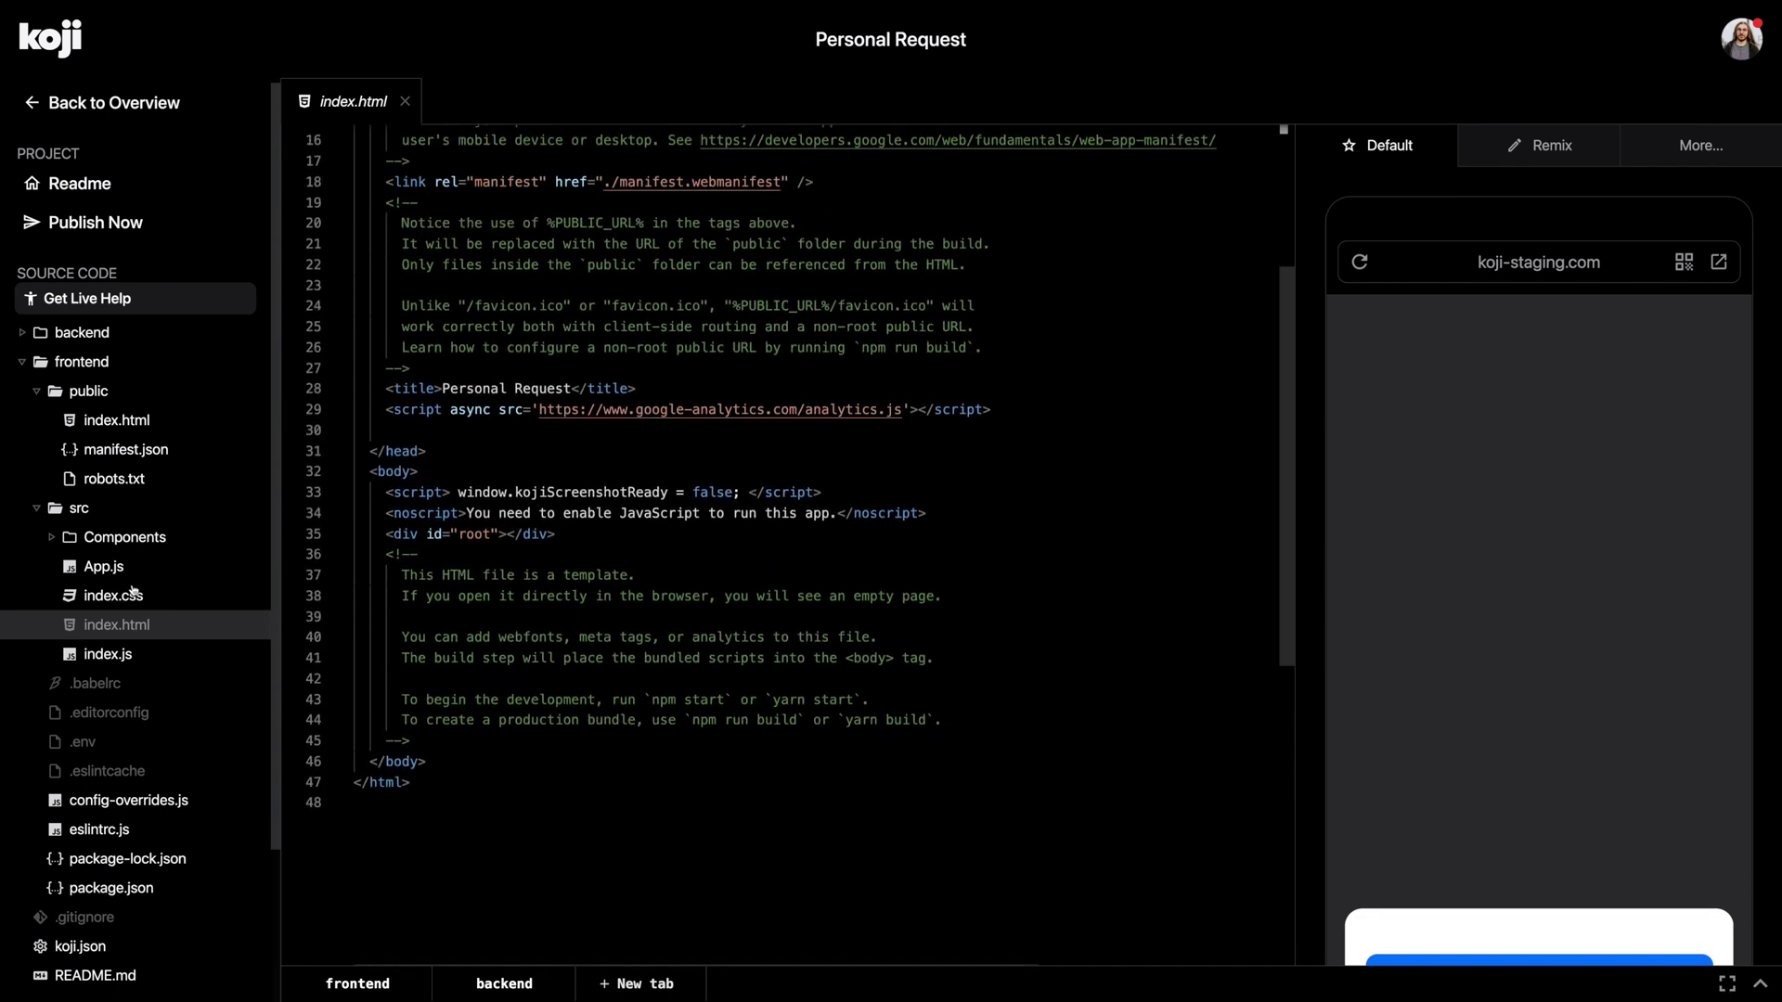
pyautogui.scroll(-1, 139, 784)
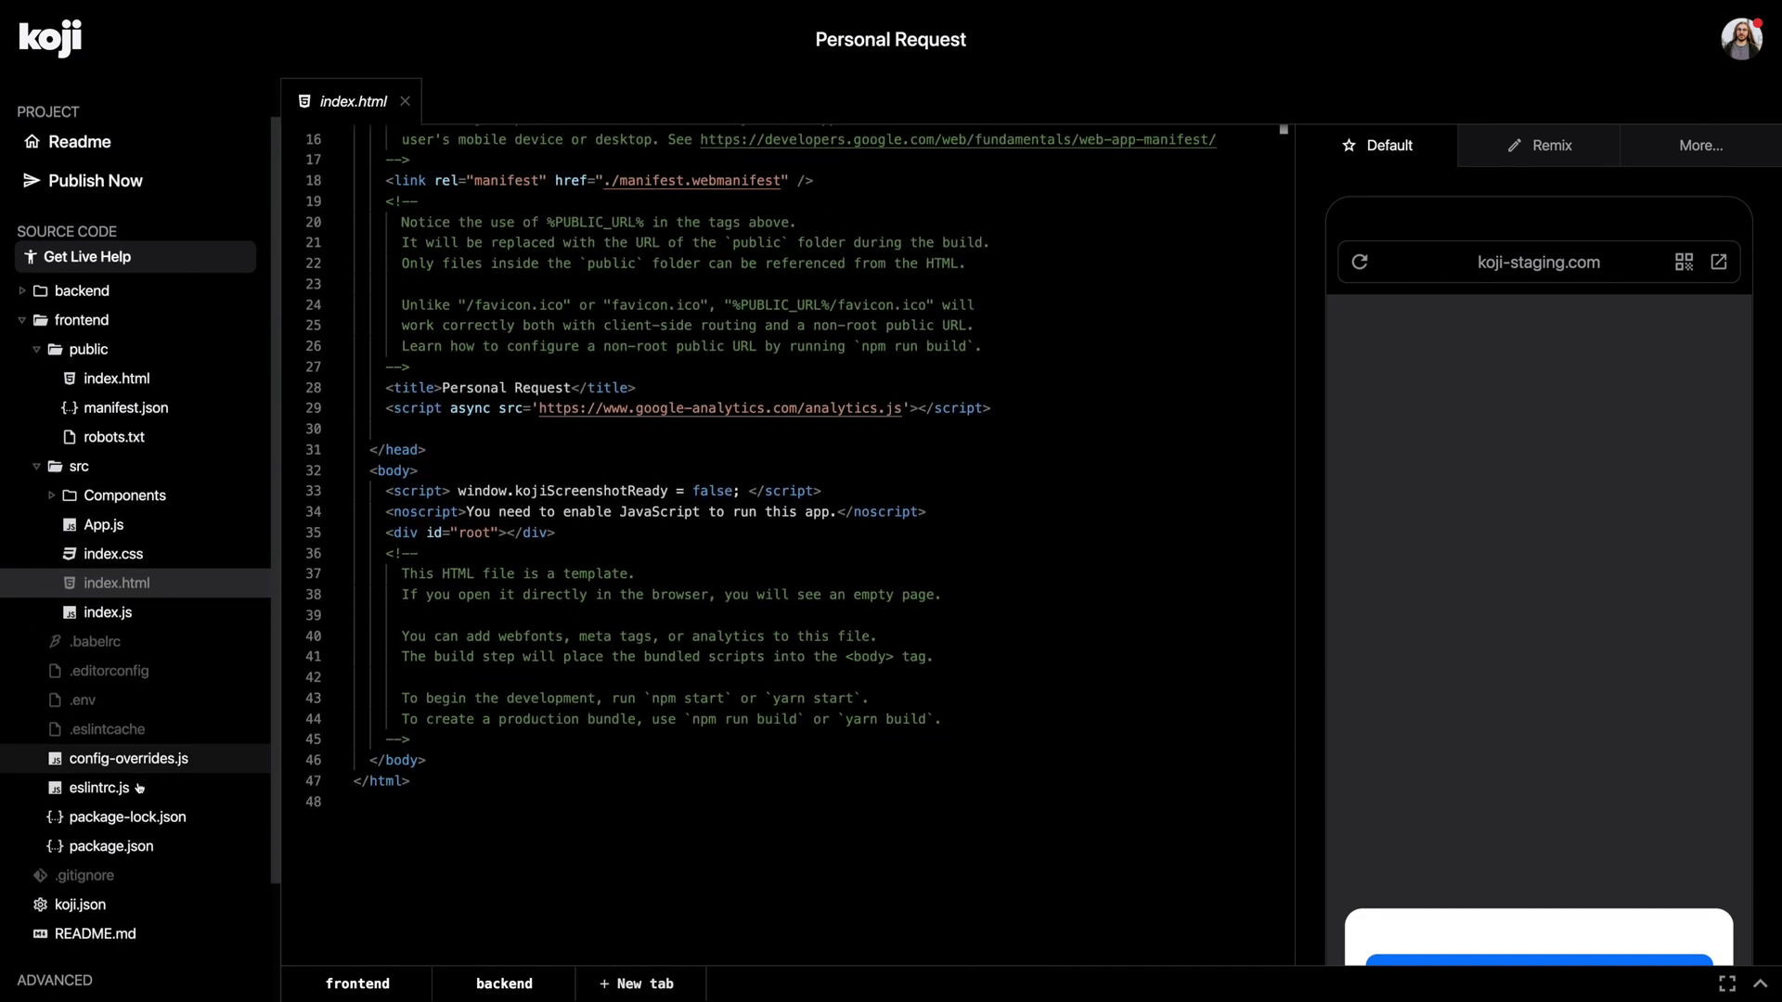
pyautogui.click(20, 287)
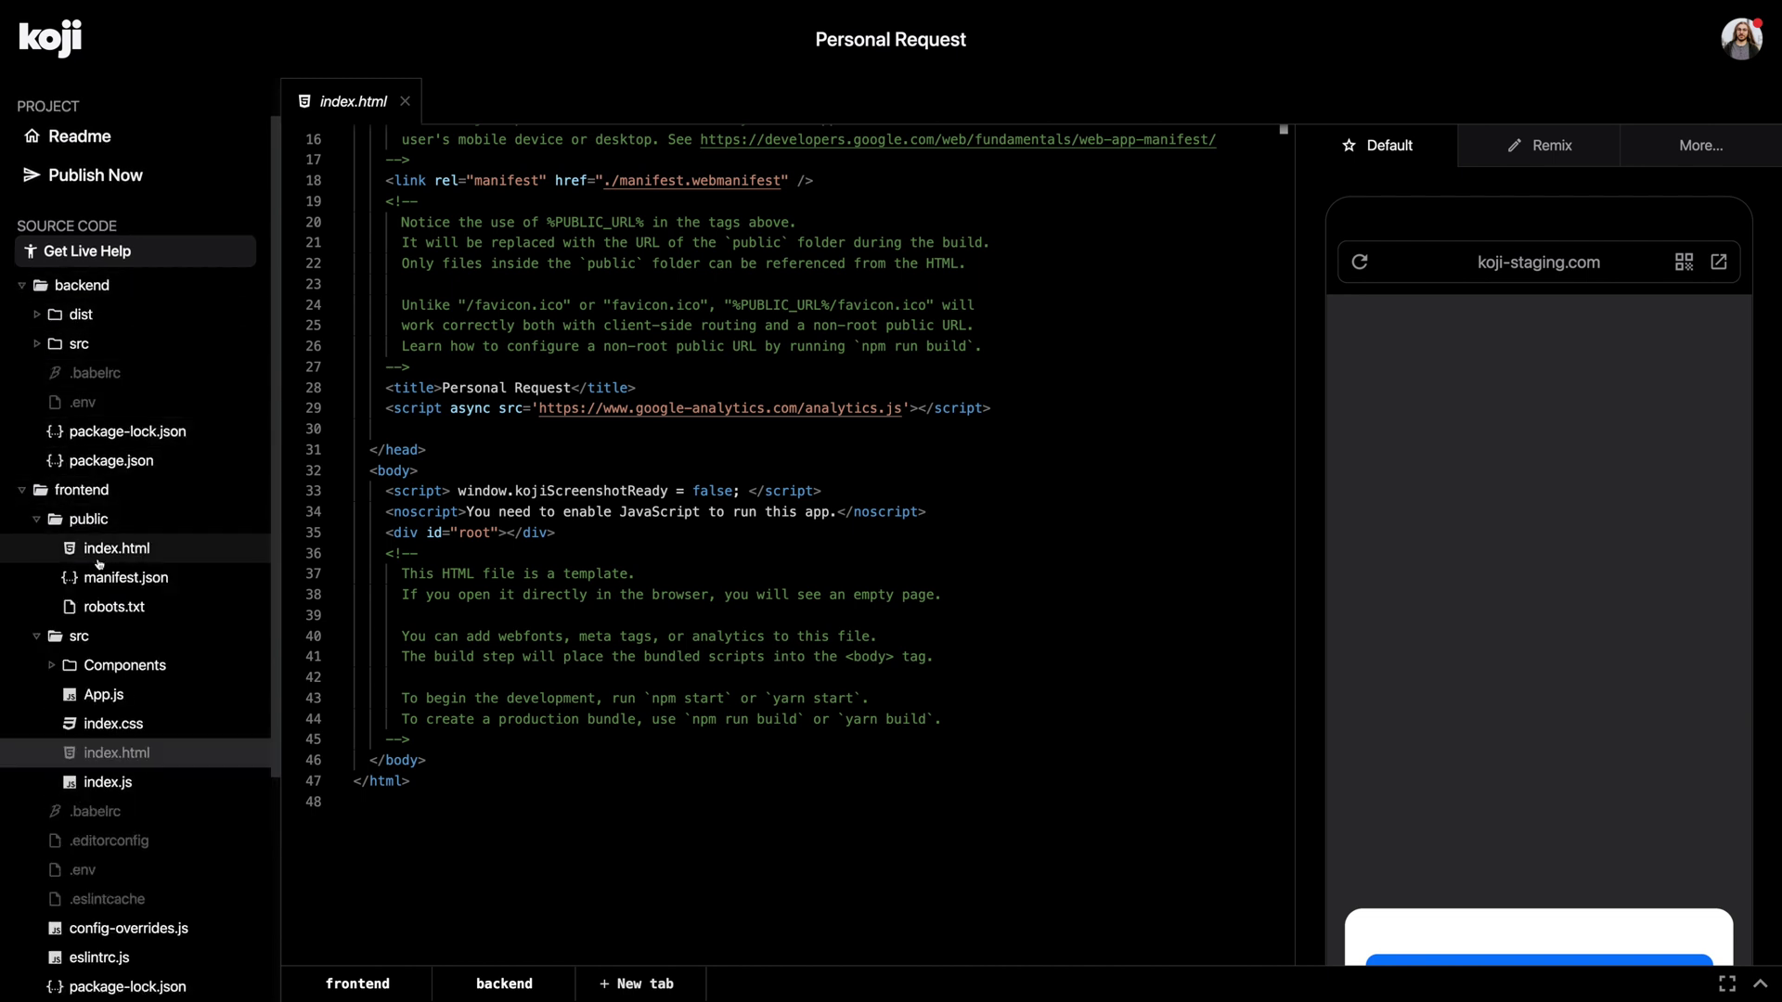
pyautogui.click(134, 733)
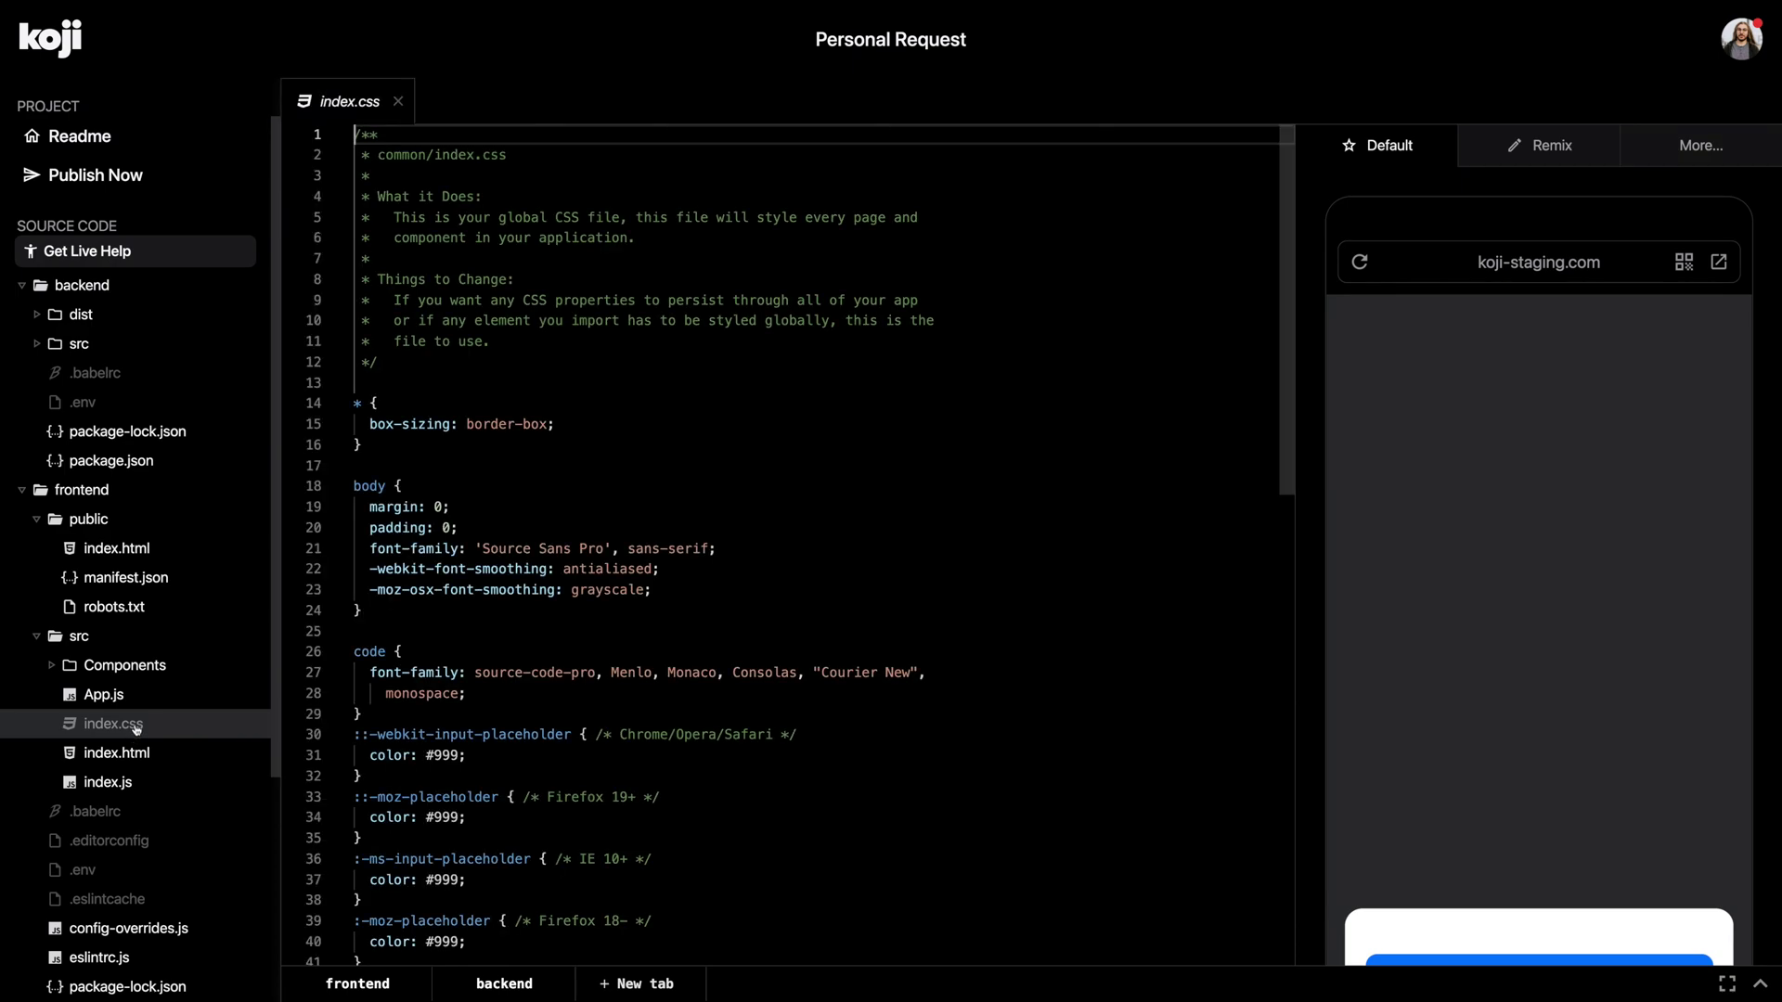